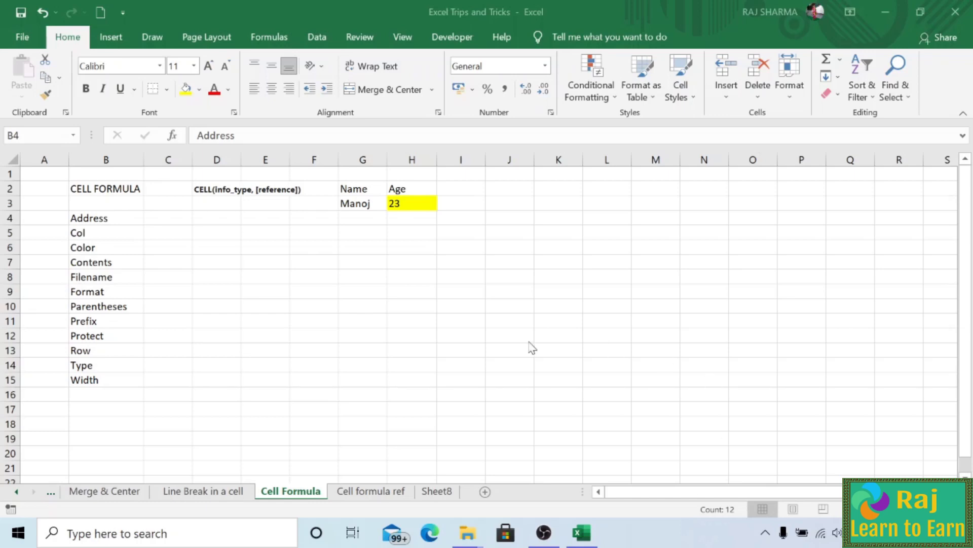
# Review the CELL syntax in D2, the info types listed in B4:B15, and the sample name and age data in G2:H3.
pyautogui.click(203, 189)
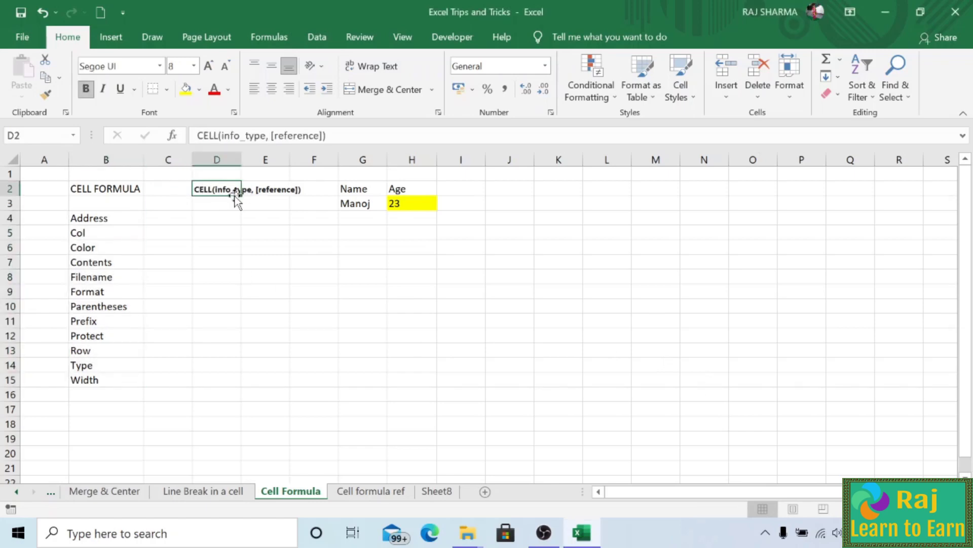
pyautogui.moveTo(86, 218); pyautogui.dragTo(85, 395)
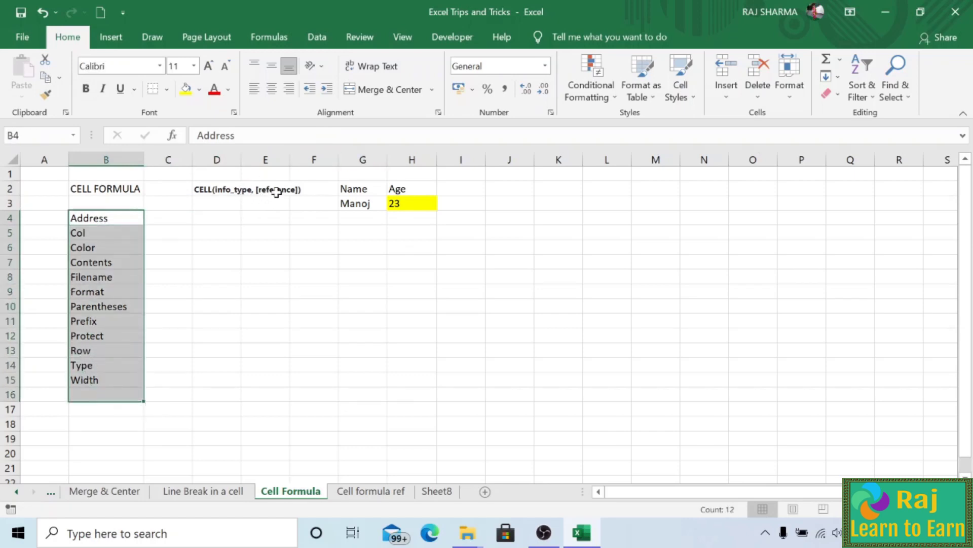
pyautogui.click(292, 261)
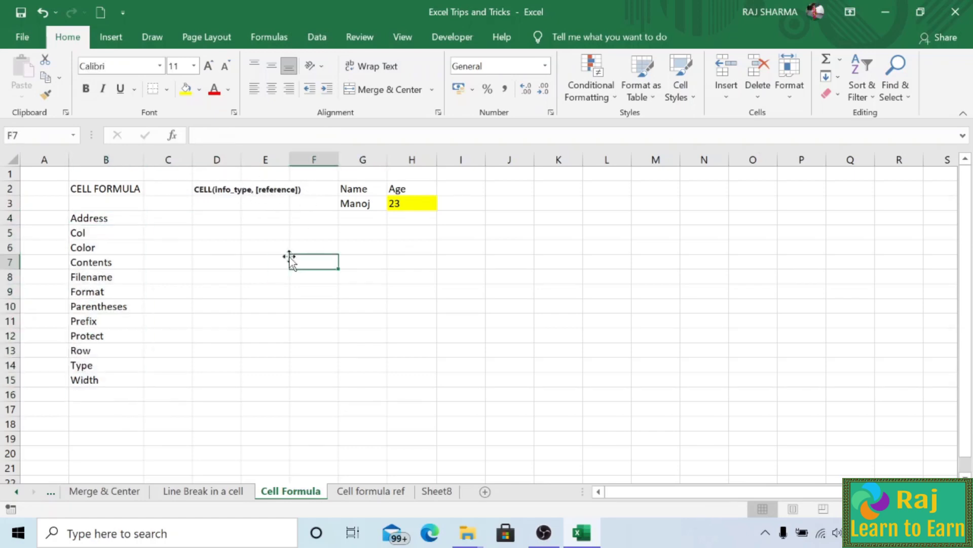
pyautogui.click(352, 188)
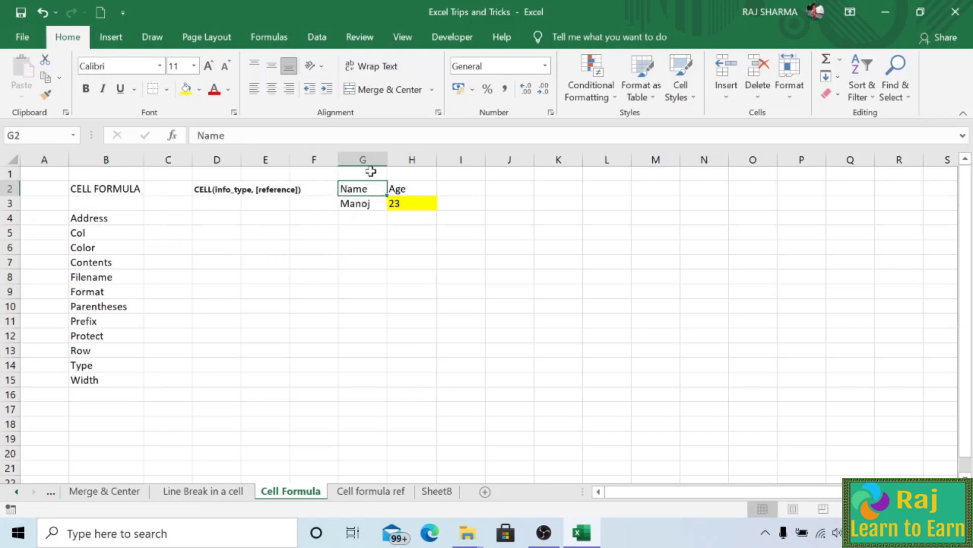
pyautogui.click(407, 190)
pyautogui.click(414, 203)
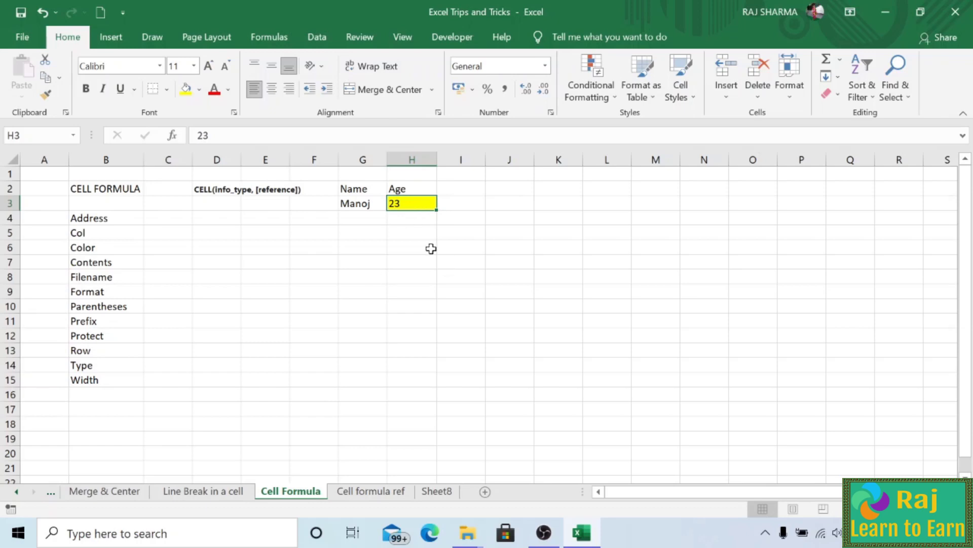
pyautogui.click(97, 219)
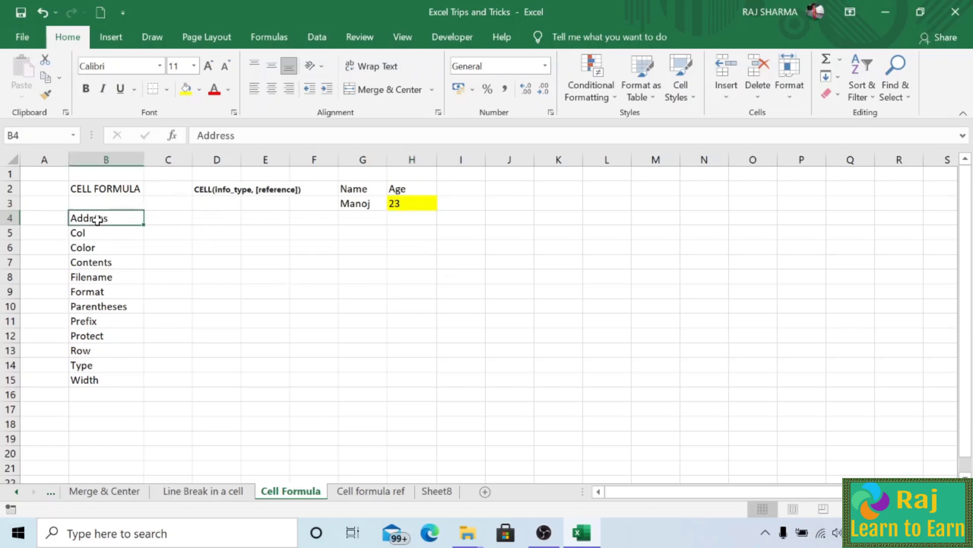
# Insert the CELL function into C4, choosing it from the All category of functions.
pyautogui.click(180, 219)
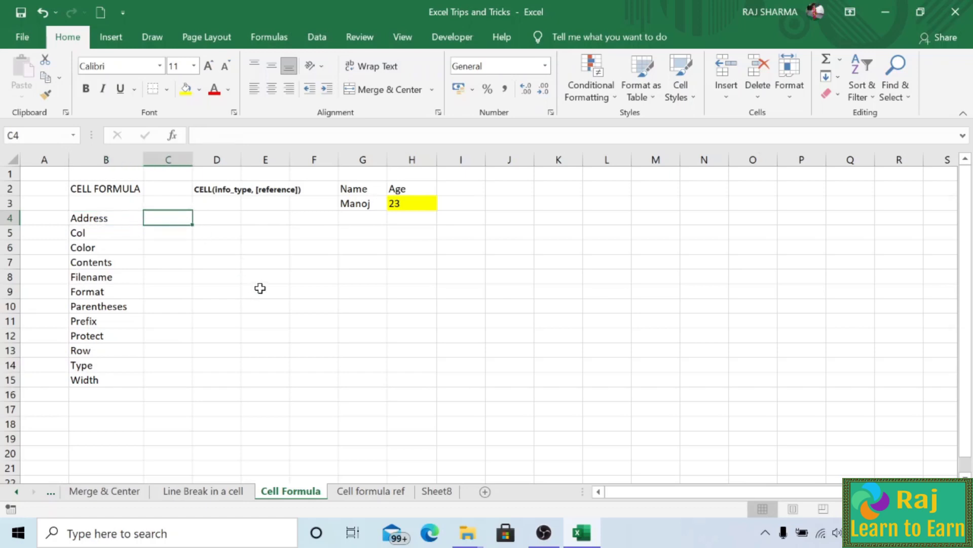
pyautogui.write('=')
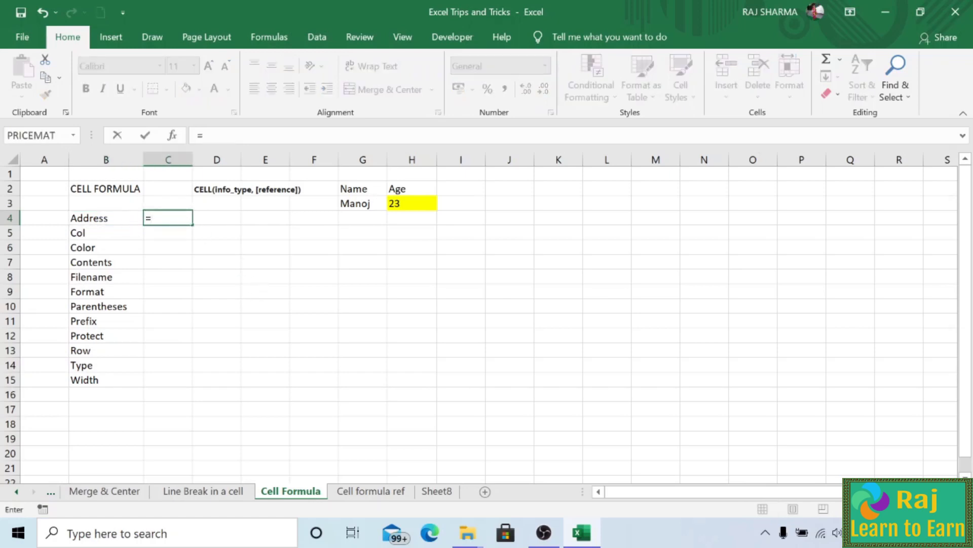
pyautogui.click(173, 135)
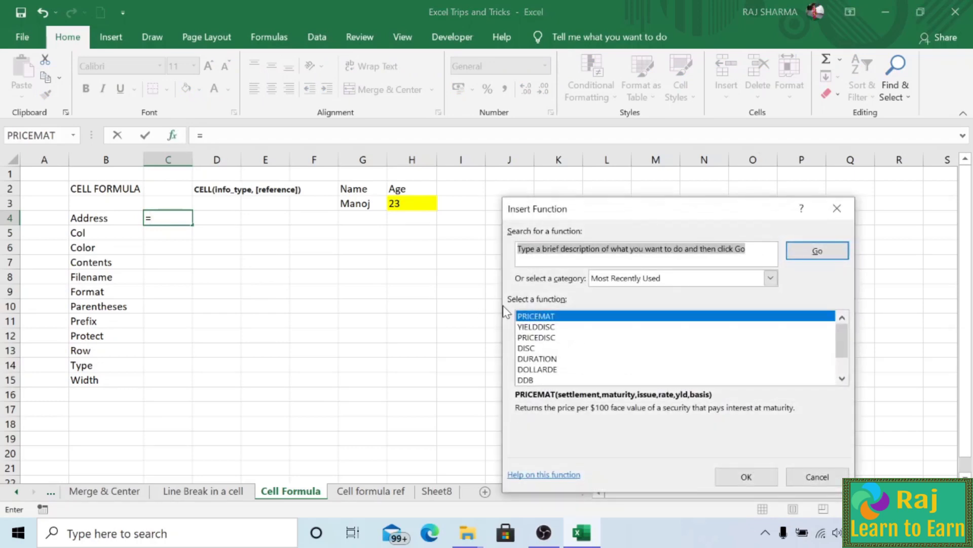
pyautogui.click(771, 278)
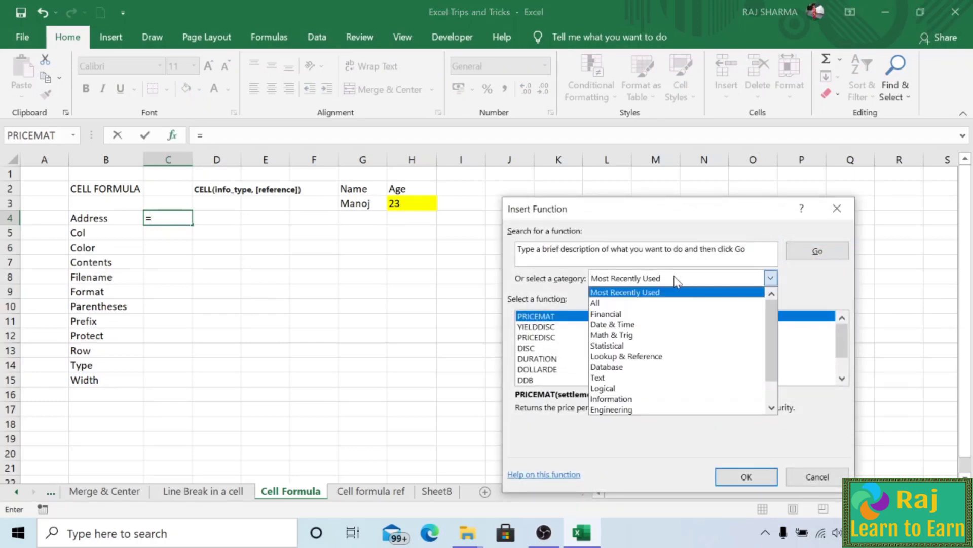
pyautogui.click(623, 301)
pyautogui.scroll(-15, 568, 335)
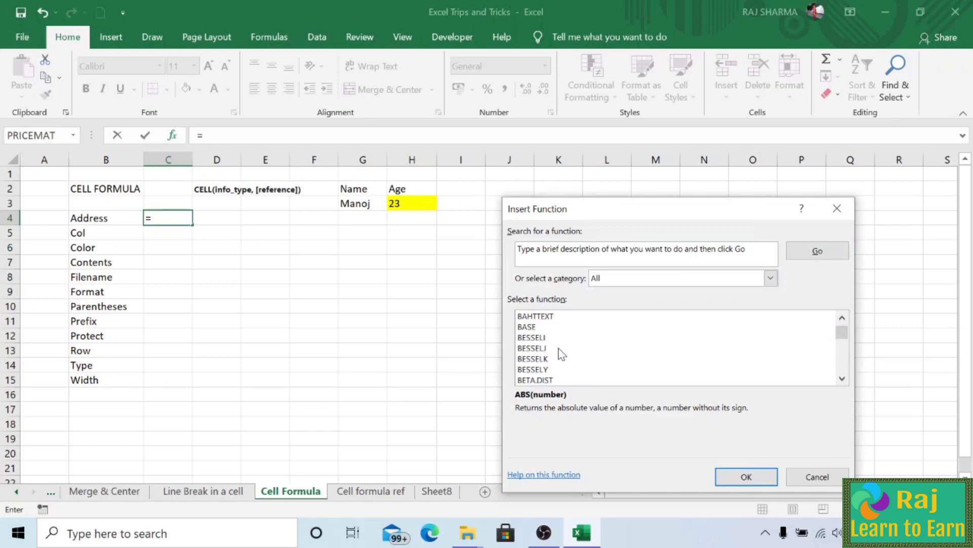
pyautogui.scroll(-1, 561, 354)
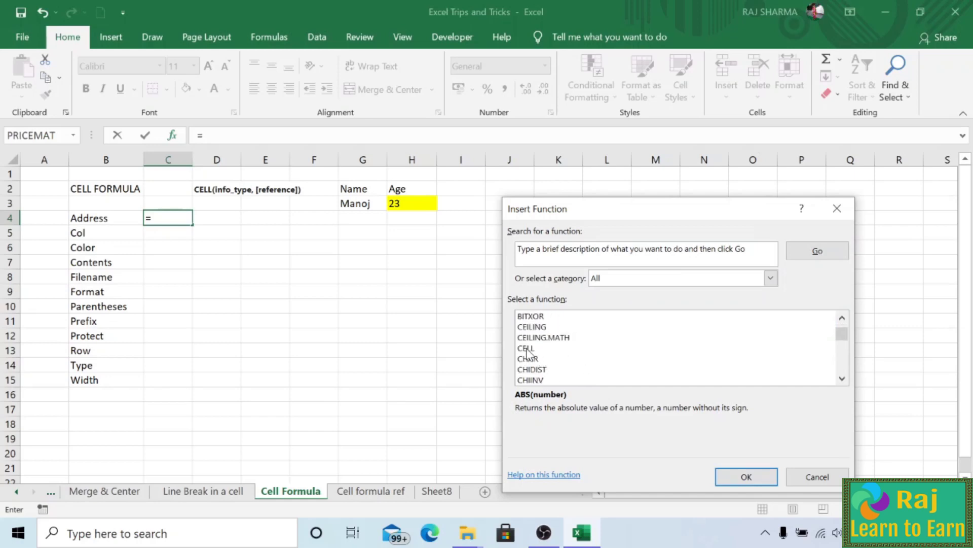
pyautogui.click(530, 349)
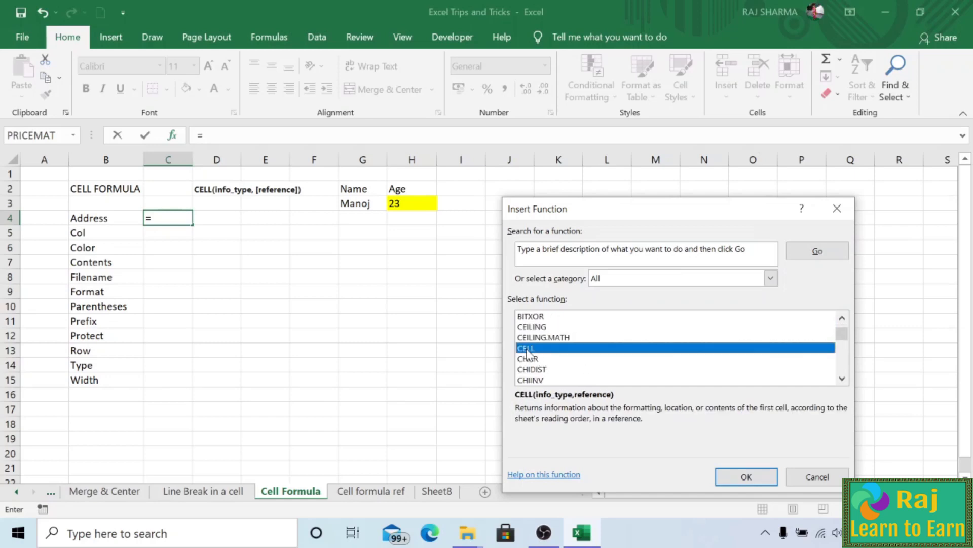
pyautogui.click(748, 478)
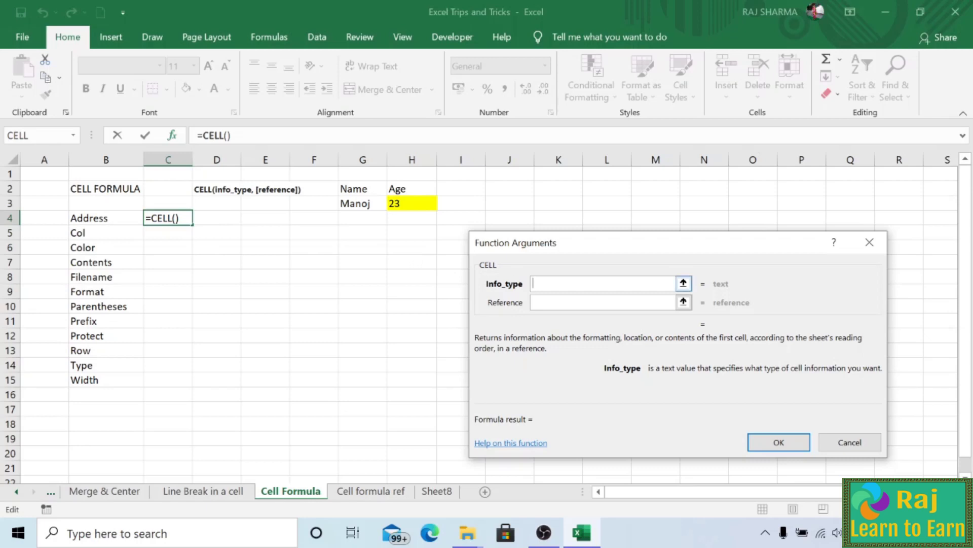
# Set the CELL function's Info_type to "ADDRESS" and its Reference to G3, completing the formula in C4.
pyautogui.write('AD')
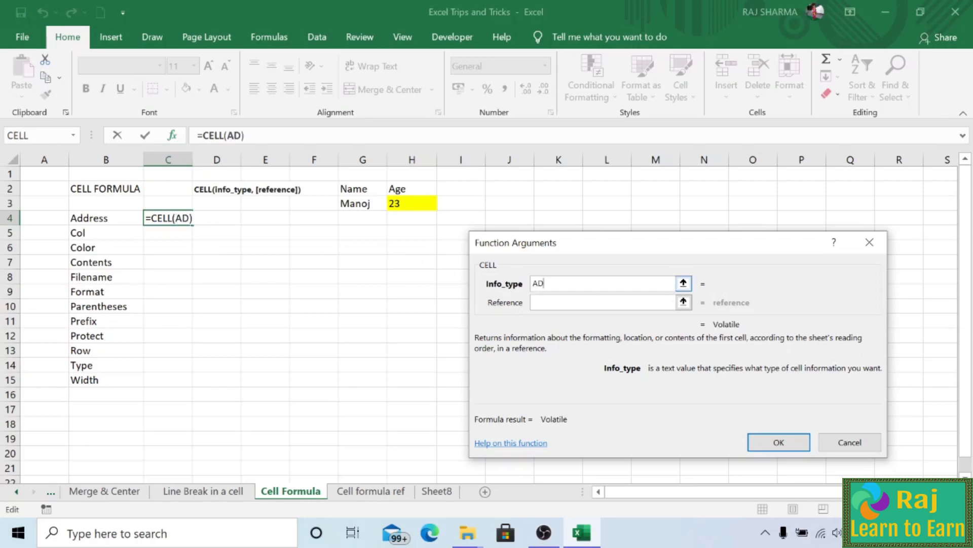
pyautogui.write('DRESS')
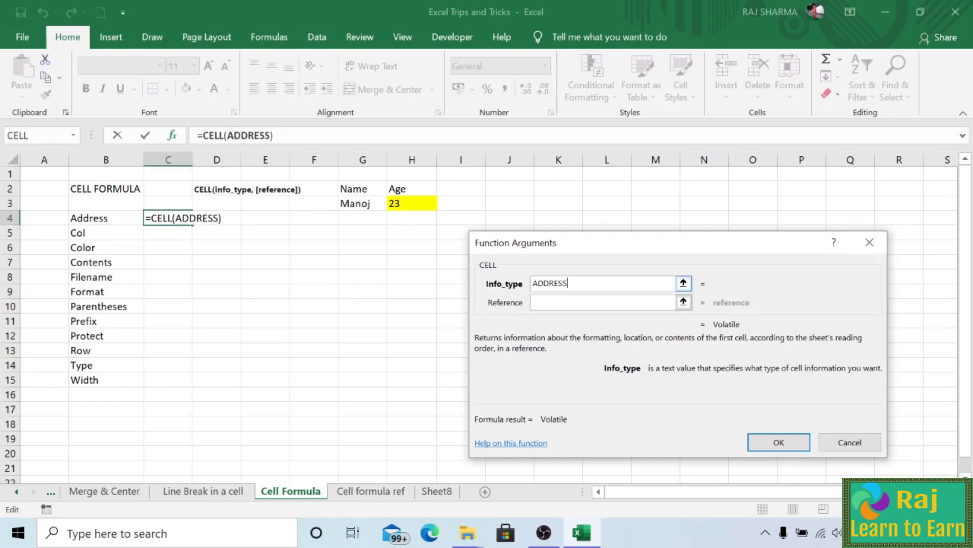
pyautogui.click(548, 303)
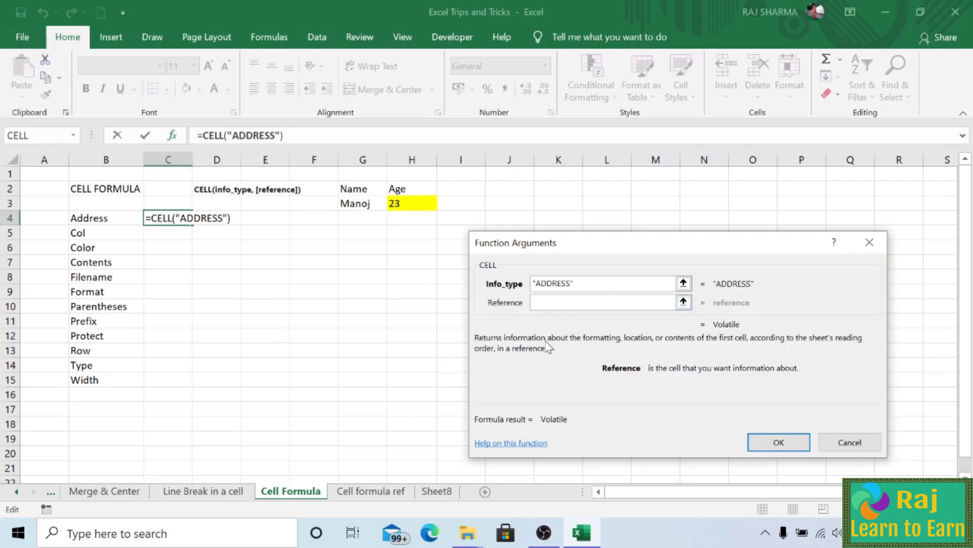
pyautogui.click(364, 204)
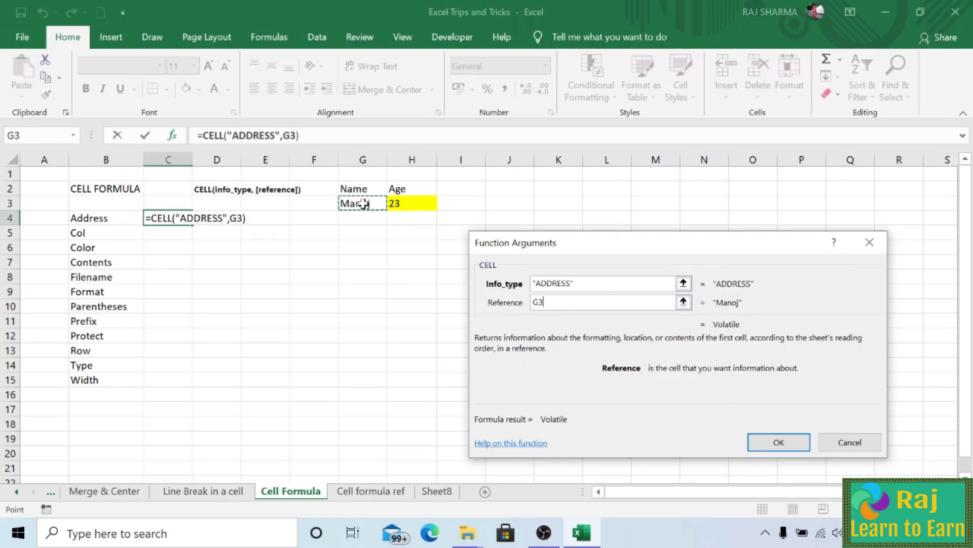
pyautogui.click(777, 440)
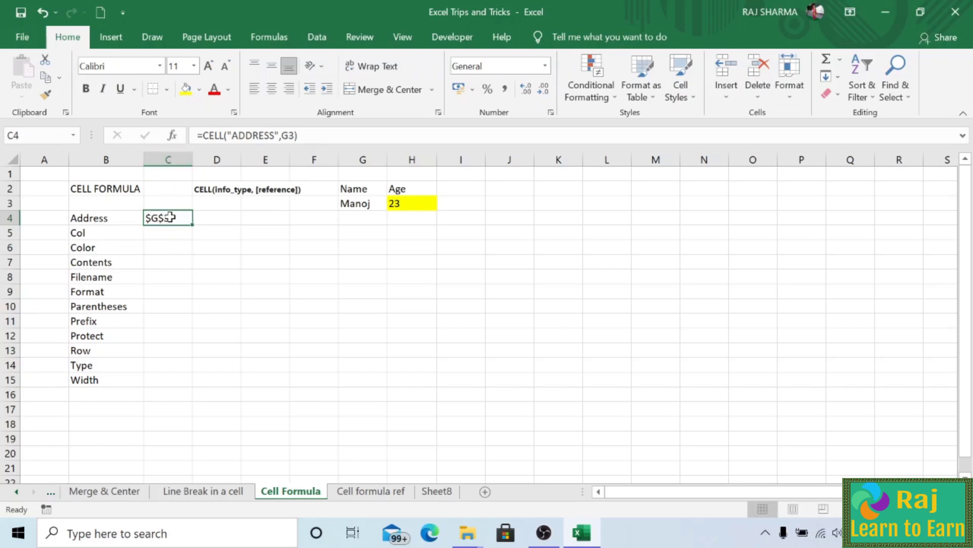
pyautogui.click(363, 201)
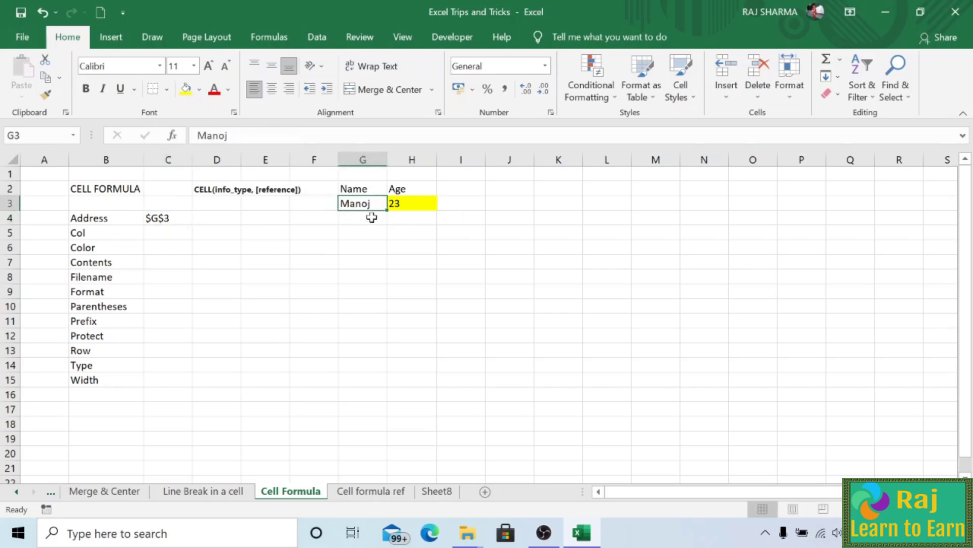
pyautogui.click(157, 222)
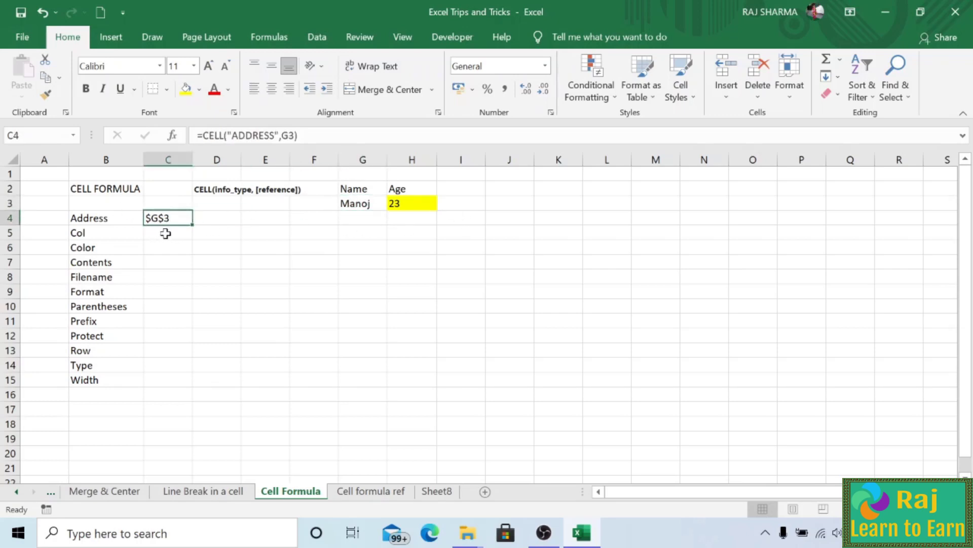
# Enter the formula =CELL("col",G3) in C5, beside the Col label.
pyautogui.click(165, 233)
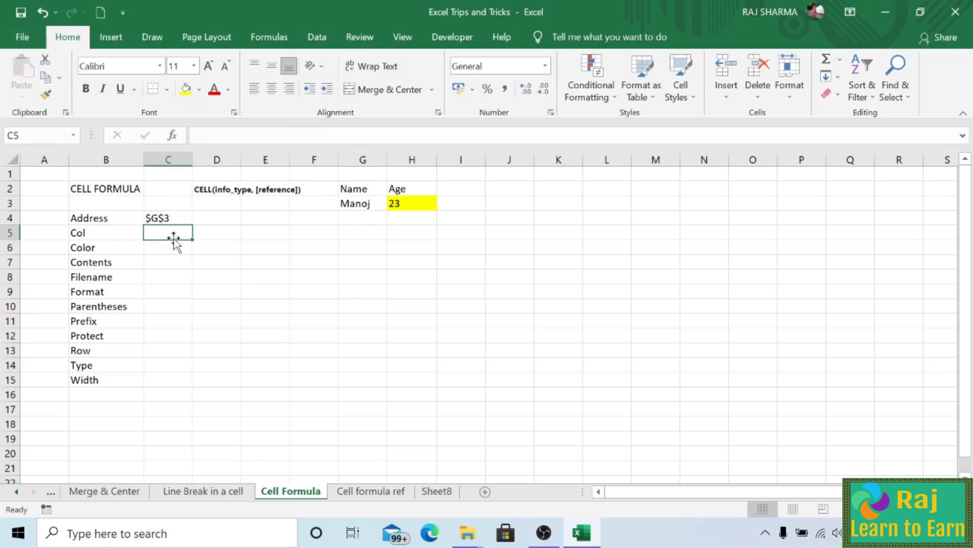
pyautogui.write('=CELL')
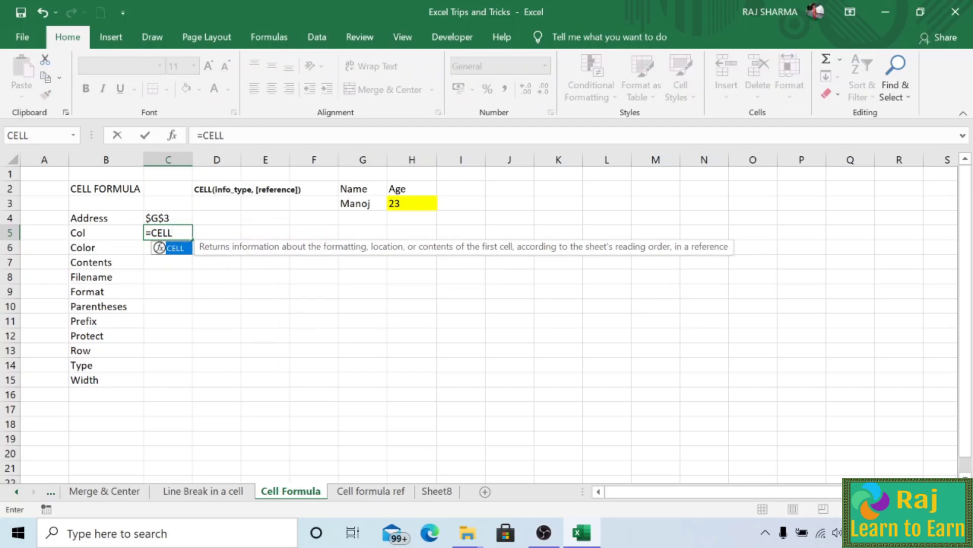
pyautogui.write('(')
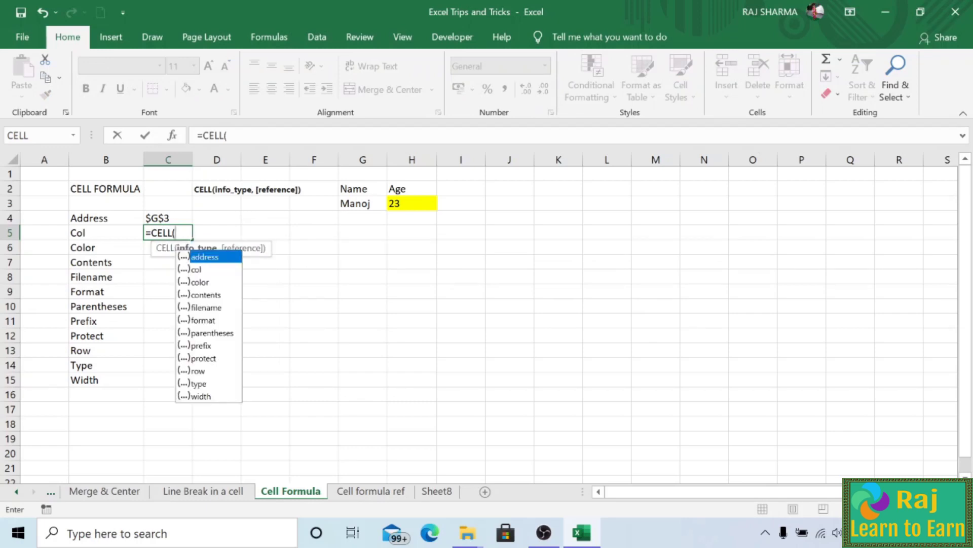
pyautogui.doubleClick(196, 270)
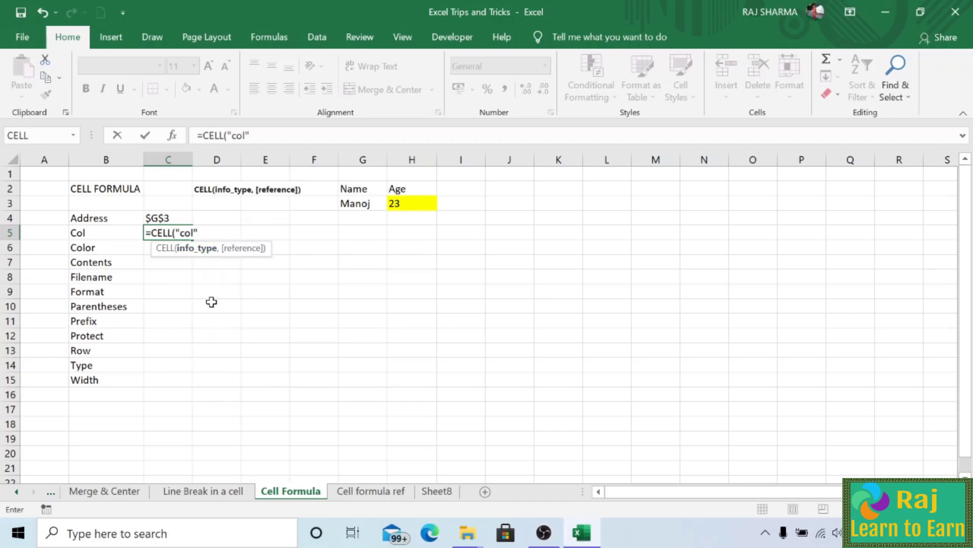
pyautogui.write(',')
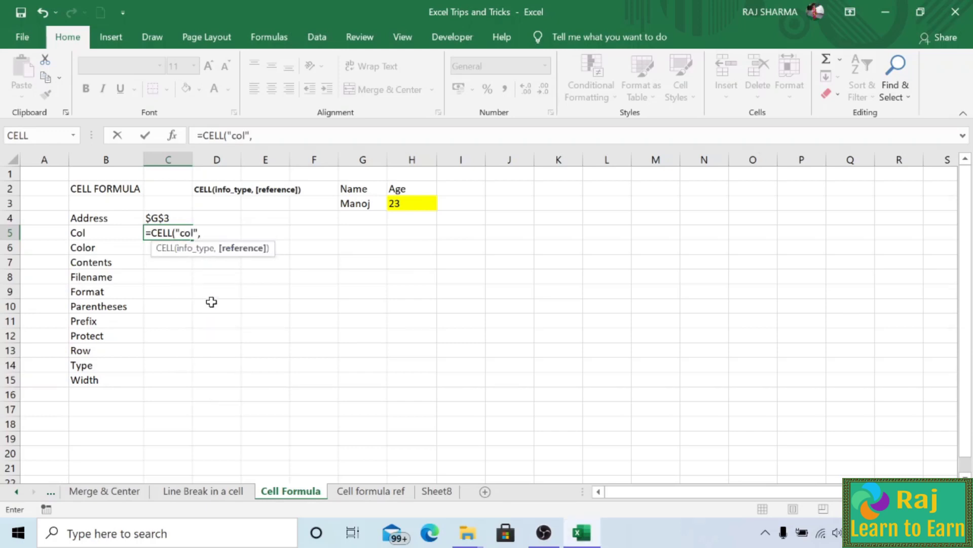
pyautogui.click(358, 204)
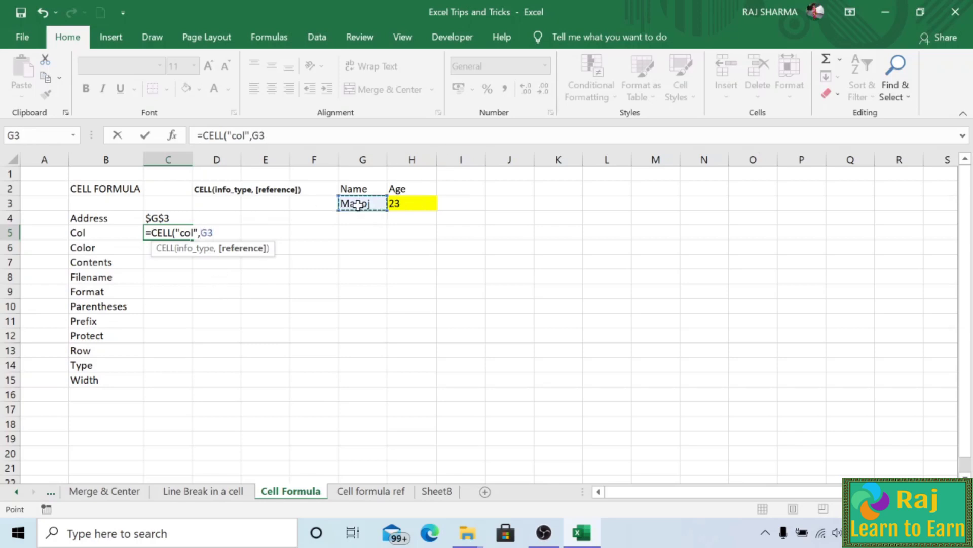
pyautogui.write(')')
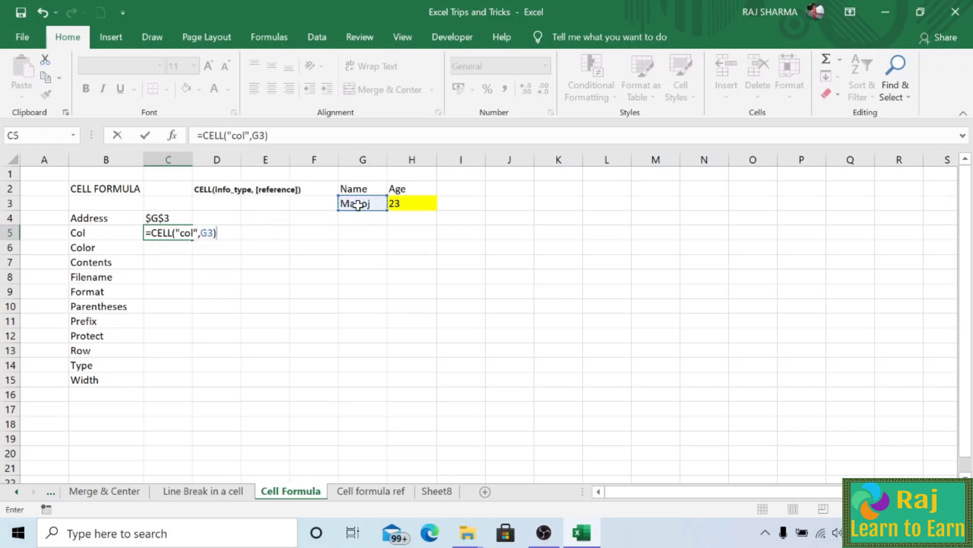
pyautogui.press('Return')
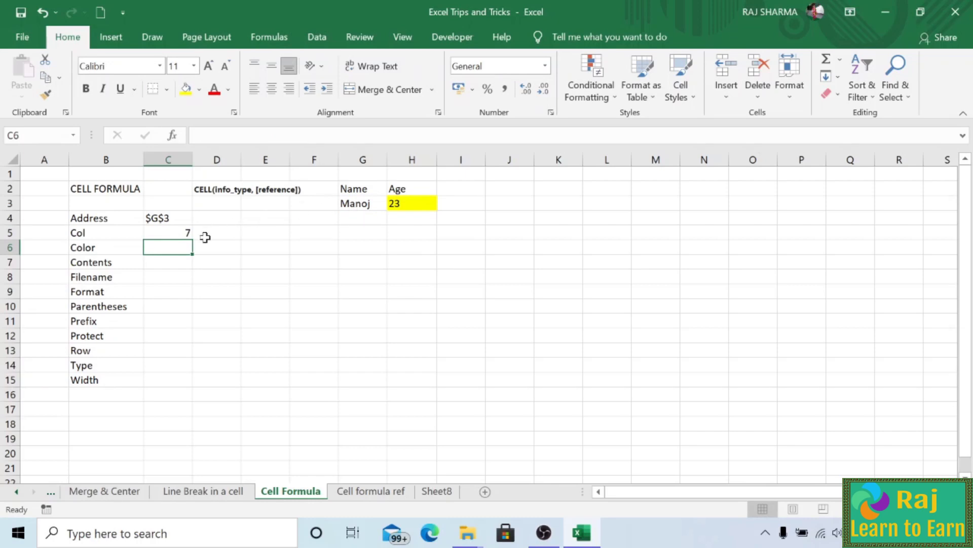
pyautogui.click(164, 233)
pyautogui.click(359, 204)
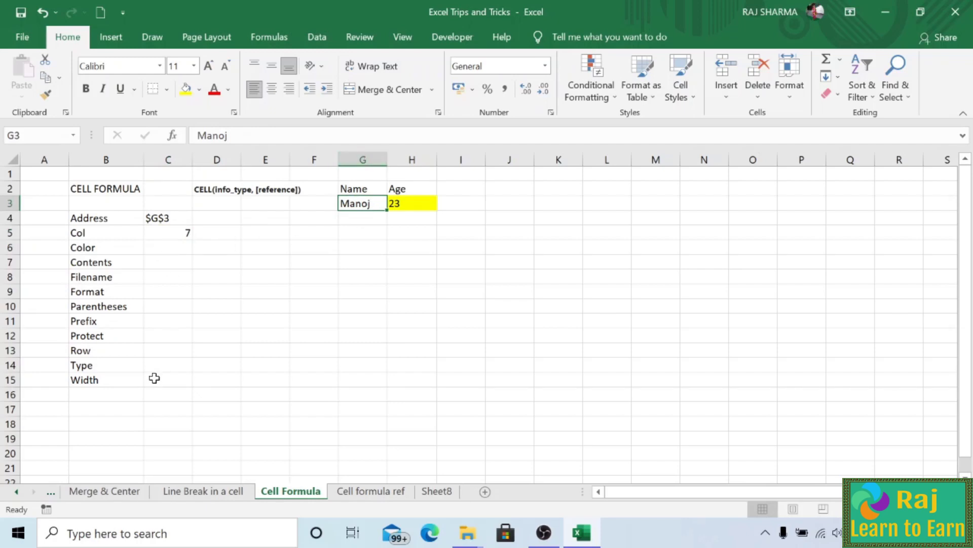
# Enter the formula =CELL("row",G3) in C13, beside the Row label, and check it against the sheet row containing G3.
pyautogui.click(163, 352)
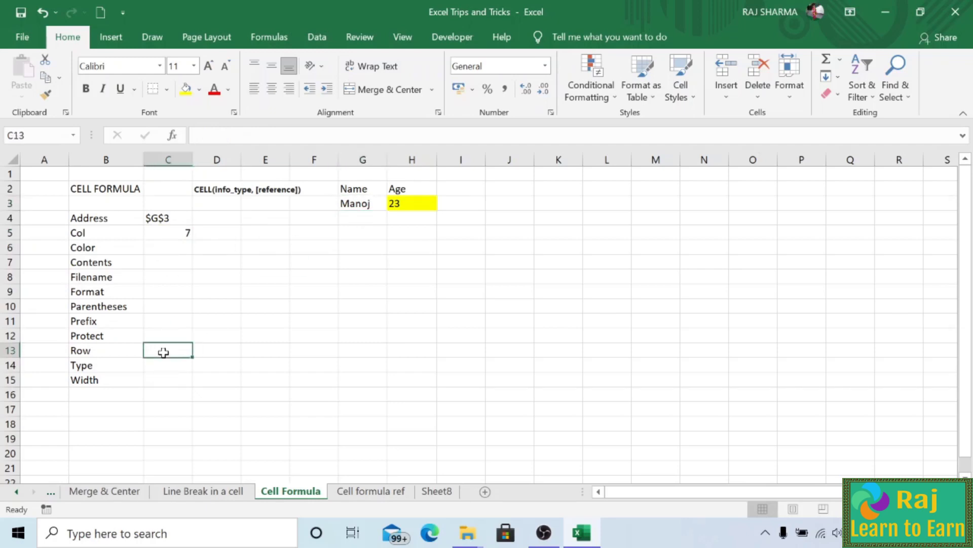
pyautogui.write('=row(')
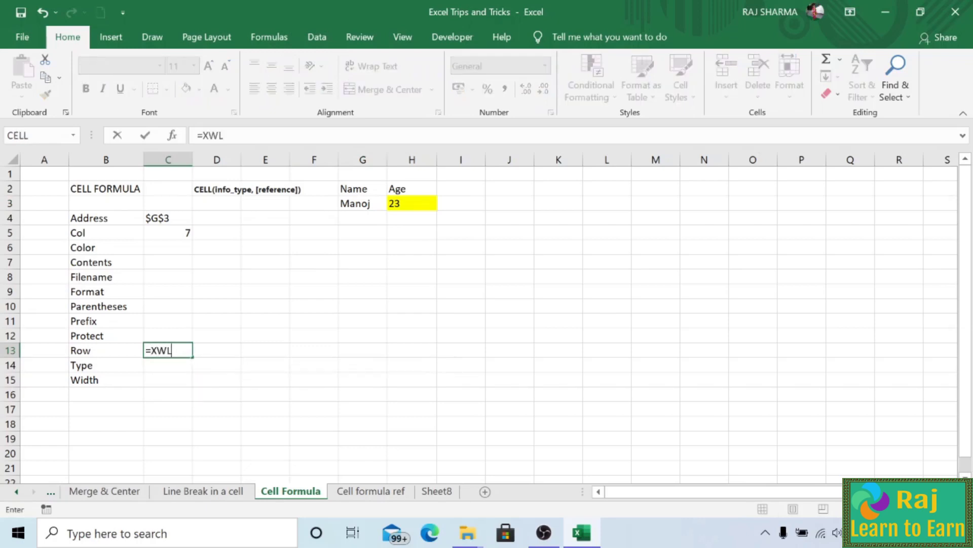
pyautogui.press('BackSpace')
pyautogui.press('BackSpace')
pyautogui.press('BackSpace')
pyautogui.press('BackSpace')
pyautogui.write('CE')
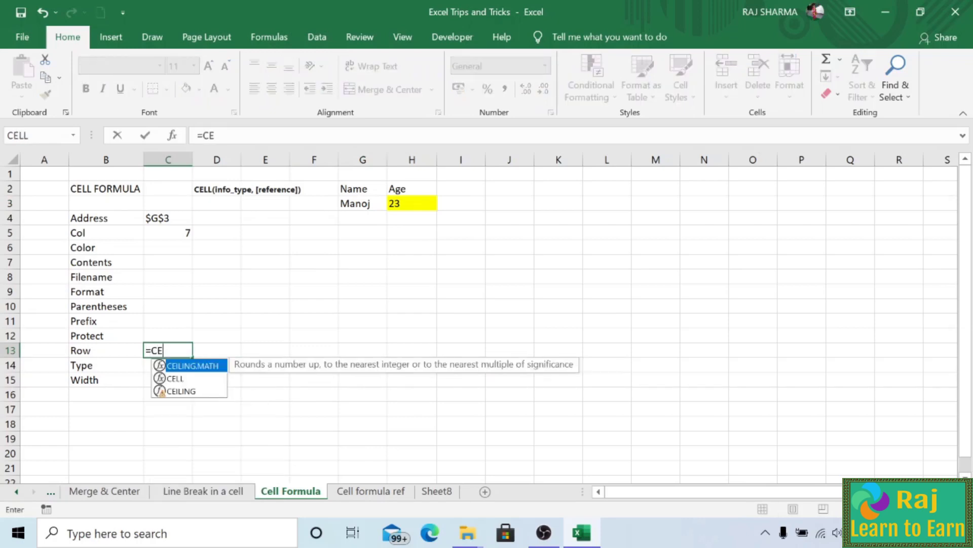
pyautogui.write('LL(')
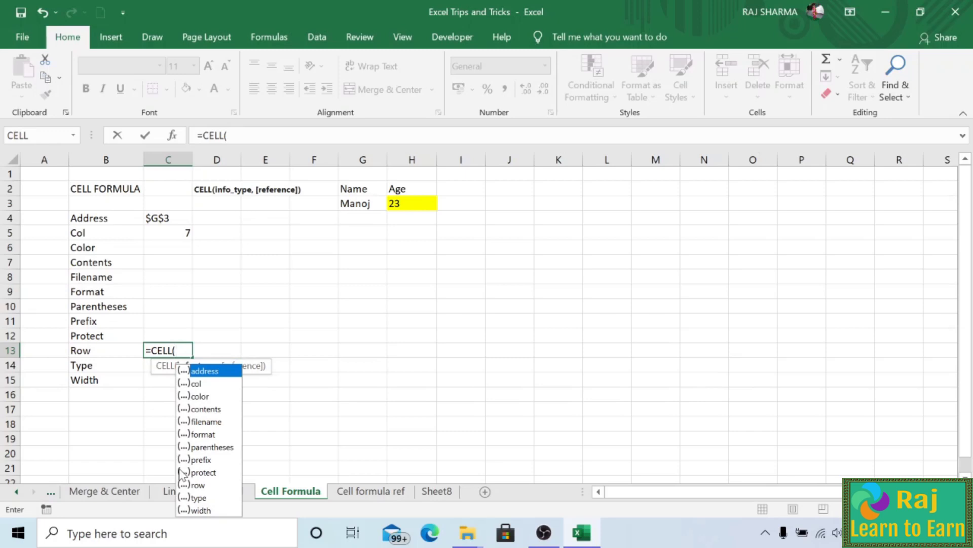
pyautogui.doubleClick(198, 485)
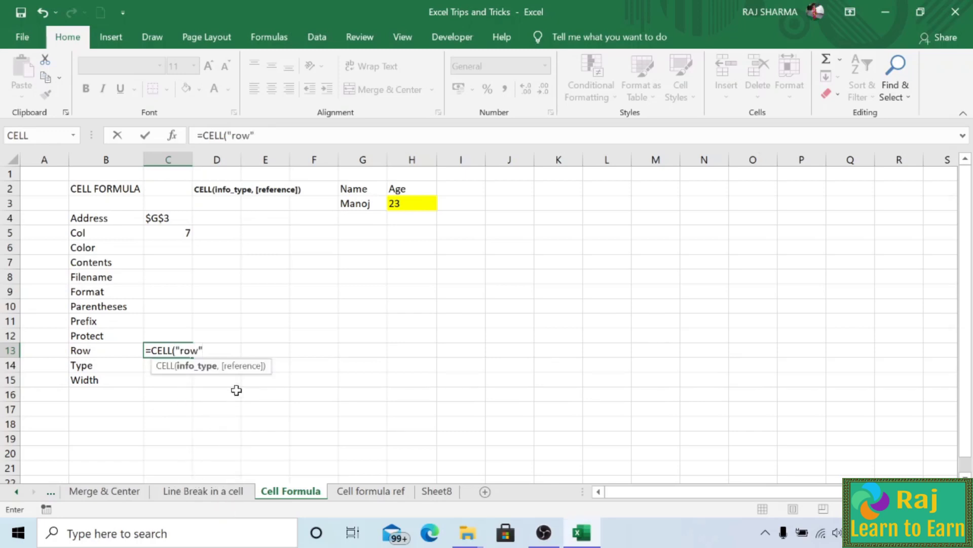
pyautogui.write(',')
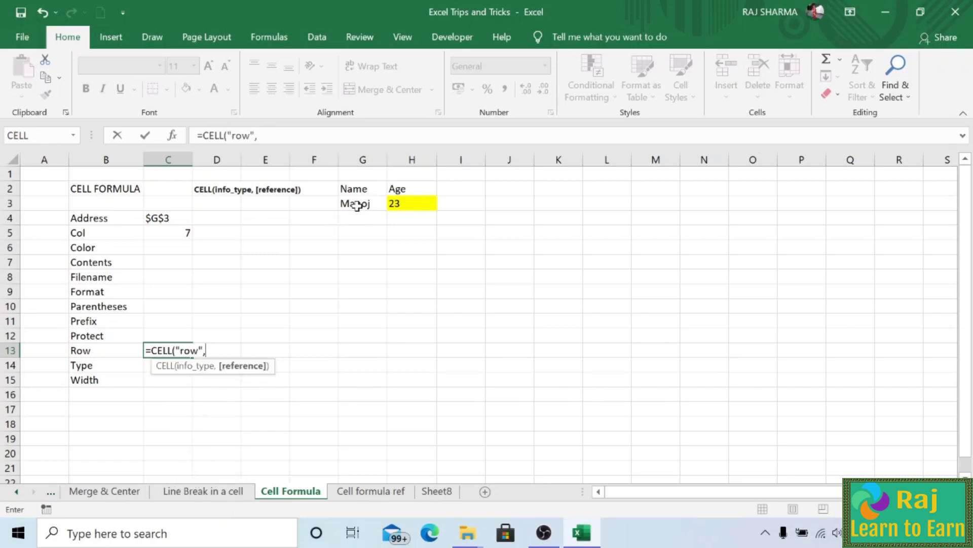
pyautogui.click(358, 204)
pyautogui.write(')')
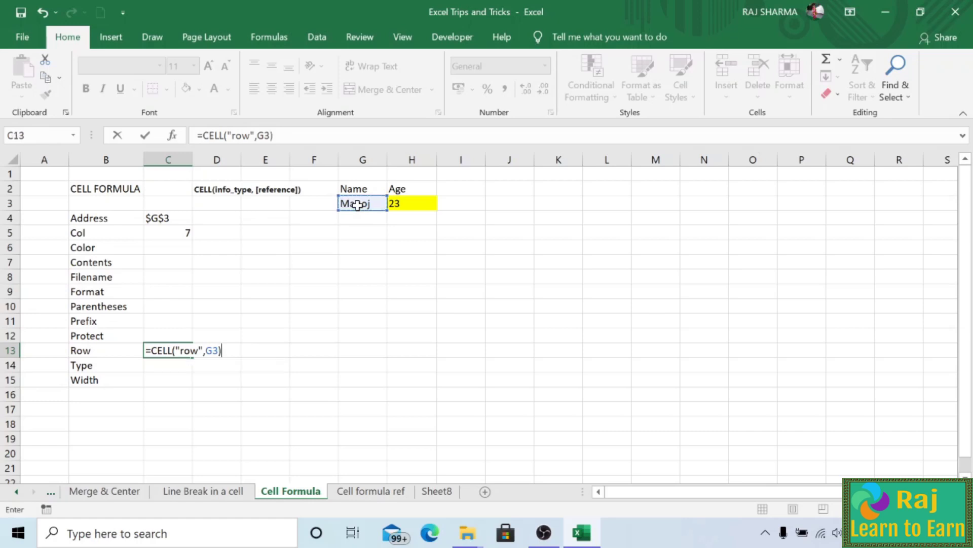
pyautogui.press('Return')
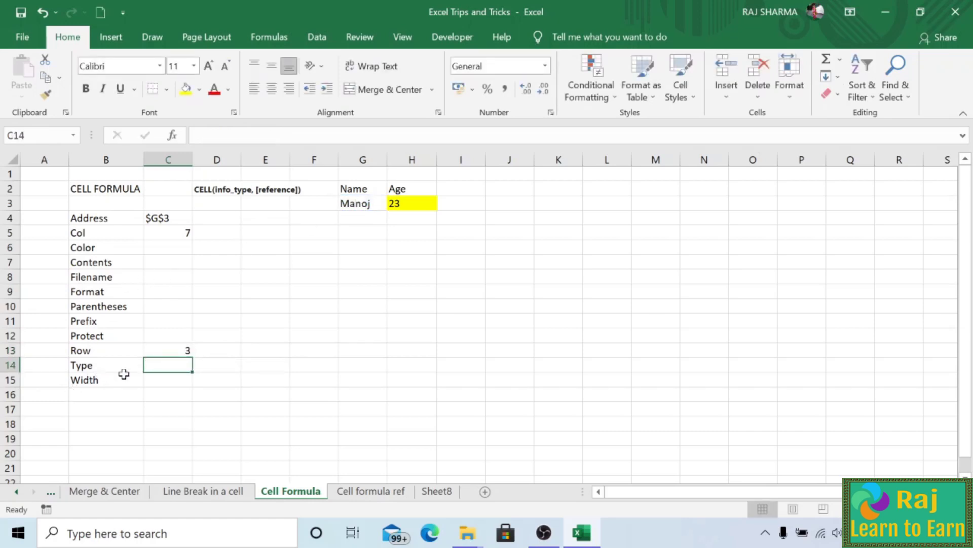
pyautogui.click(170, 351)
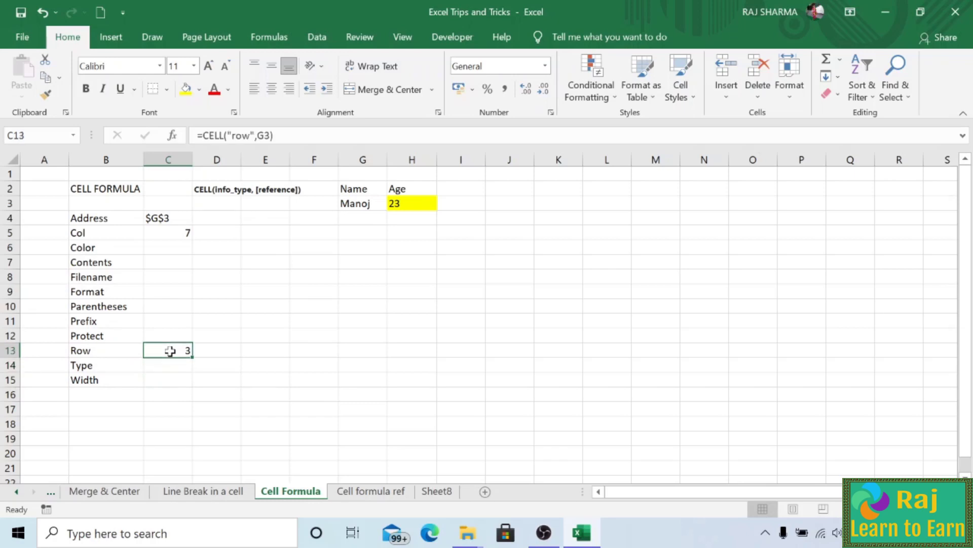
pyautogui.click(361, 204)
pyautogui.click(9, 203)
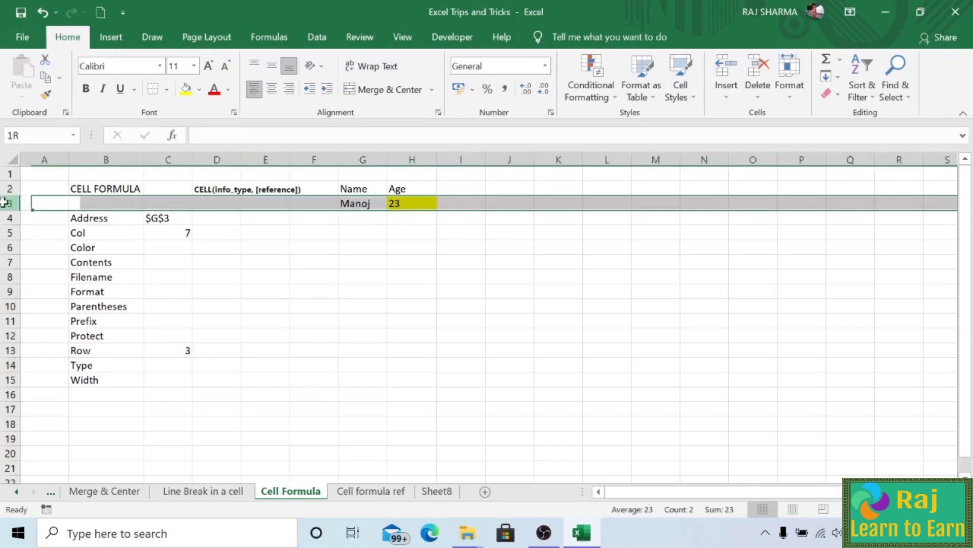
pyautogui.click(180, 353)
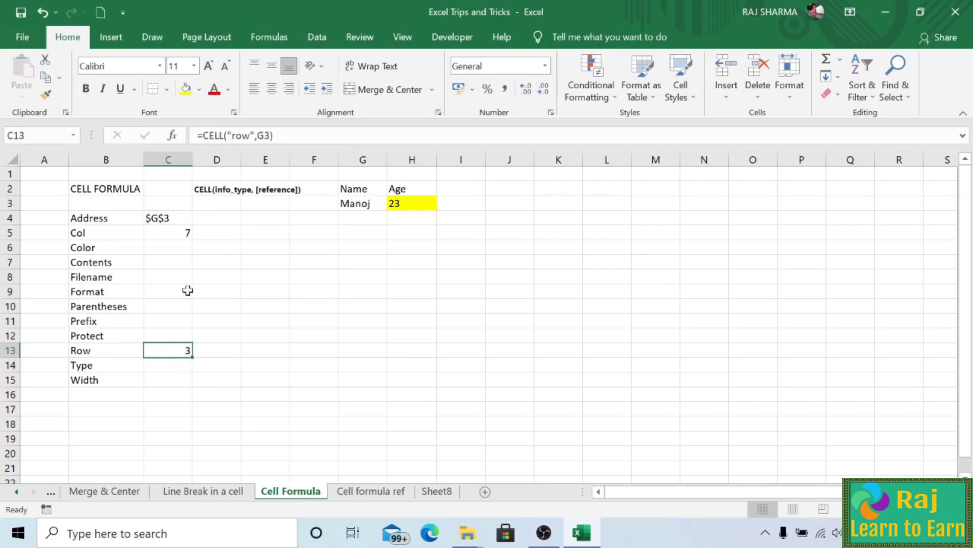
# Enter the formula =CELL("color",G3) in C6, beside the Color label.
pyautogui.click(169, 248)
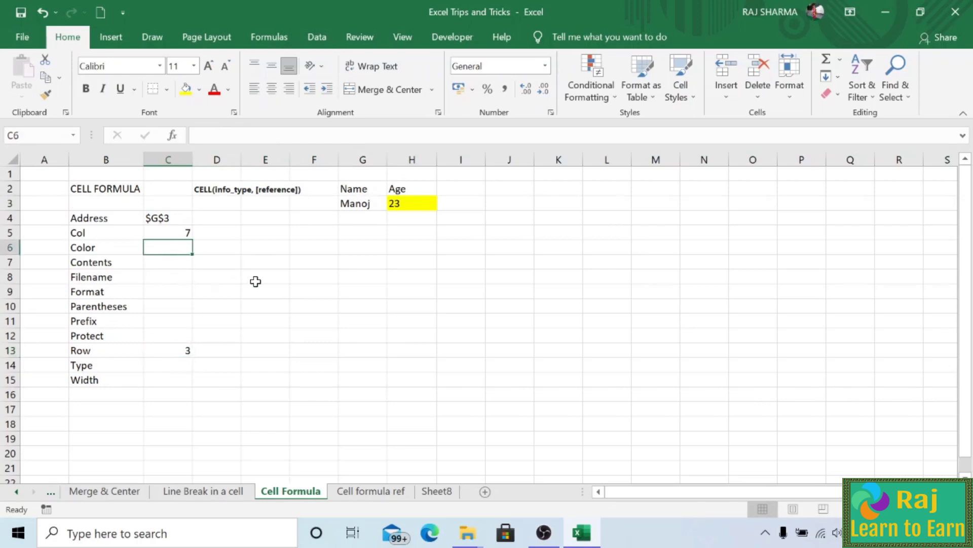
pyautogui.write('=CELL')
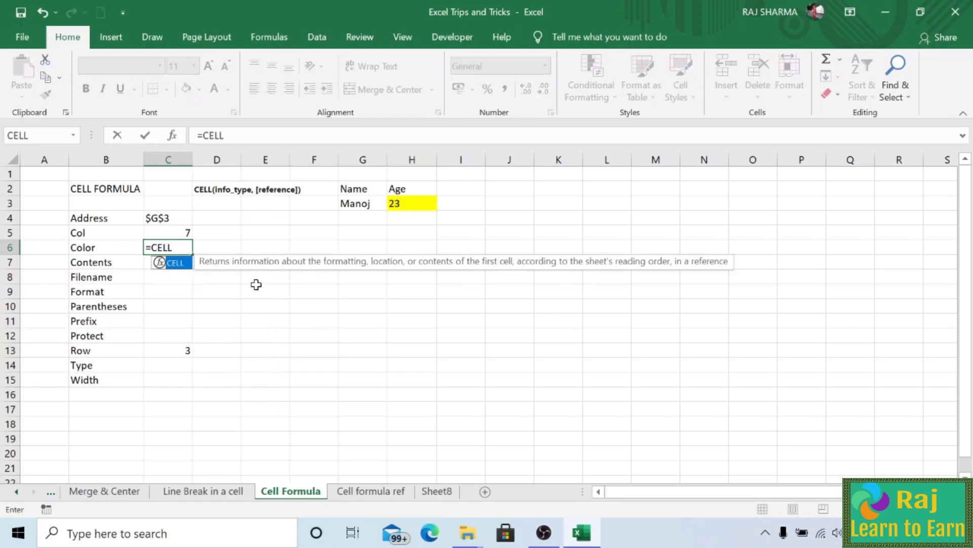
pyautogui.write('(')
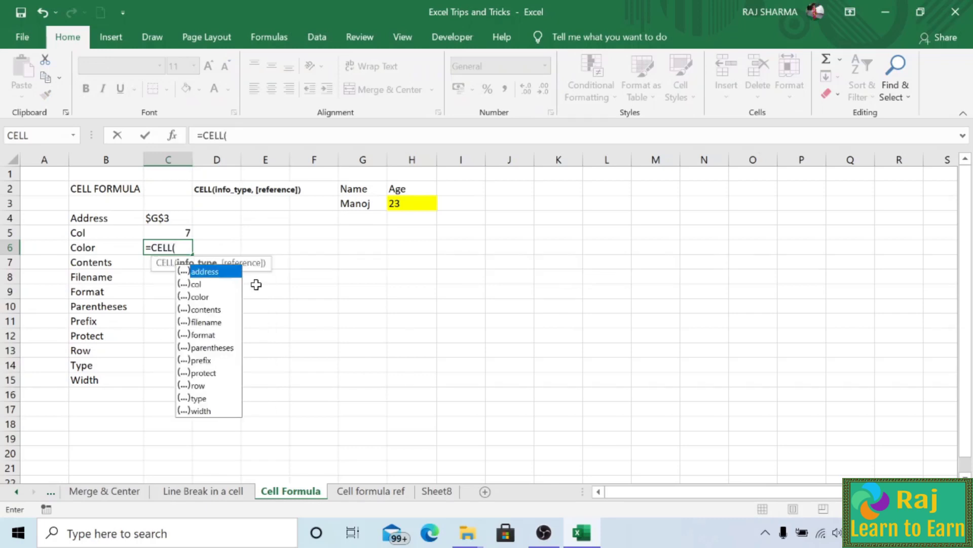
pyautogui.doubleClick(203, 298)
pyautogui.write(',')
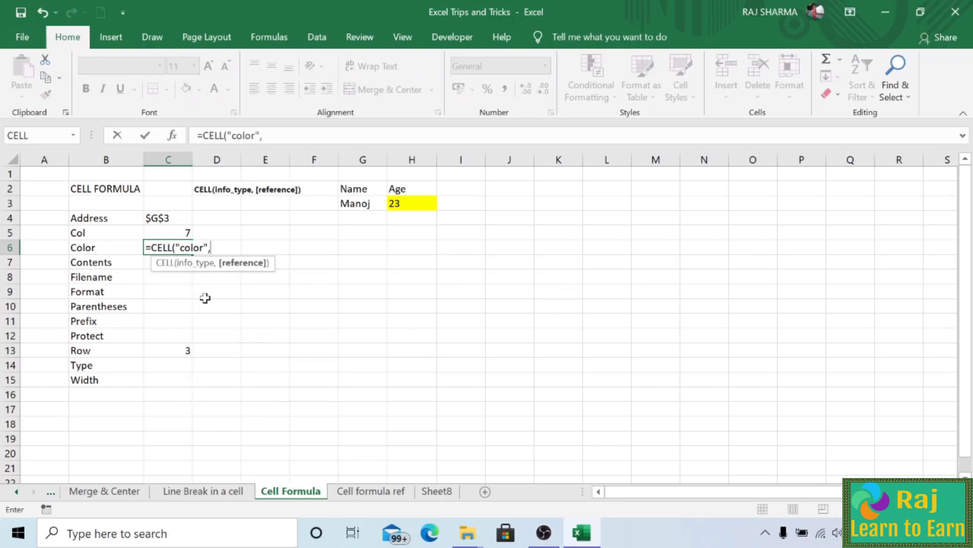
pyautogui.click(354, 204)
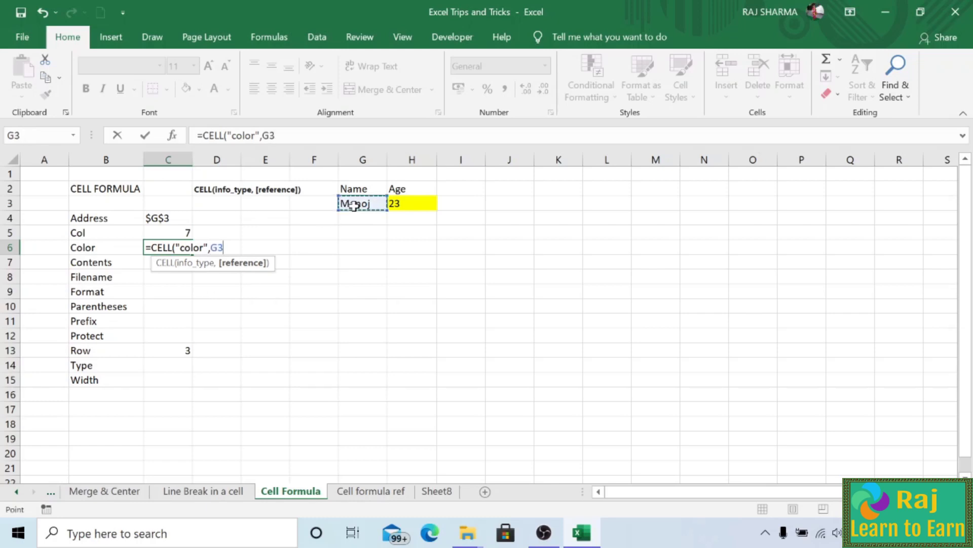
pyautogui.write(')')
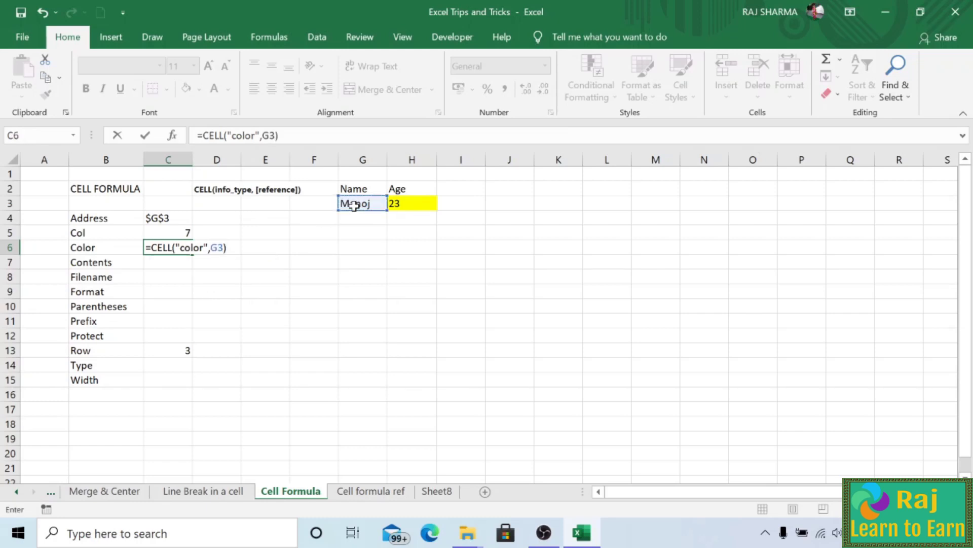
pyautogui.press('Return')
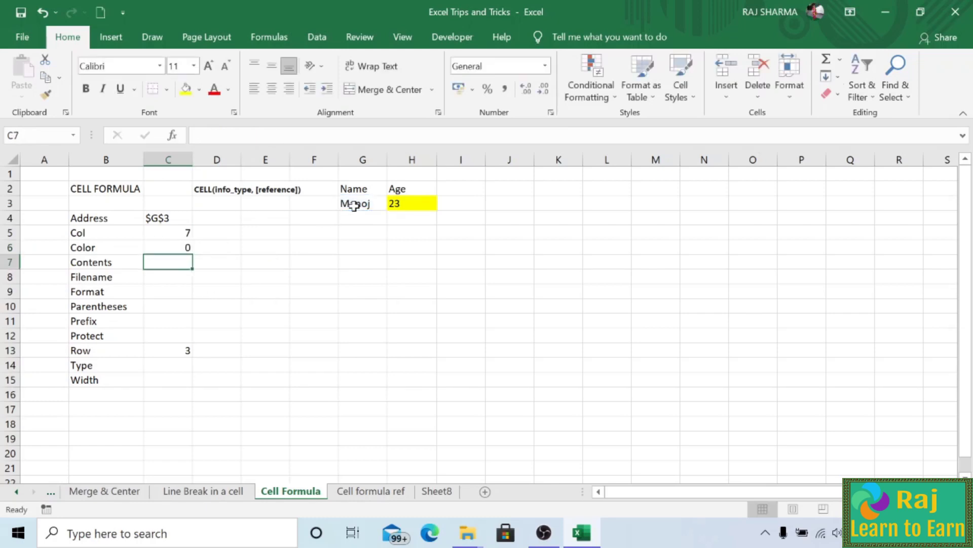
# Read the description of the "color" info type on the Cell formula ref sheet, and return to the Cell Formula sheet.
pyautogui.click(174, 246)
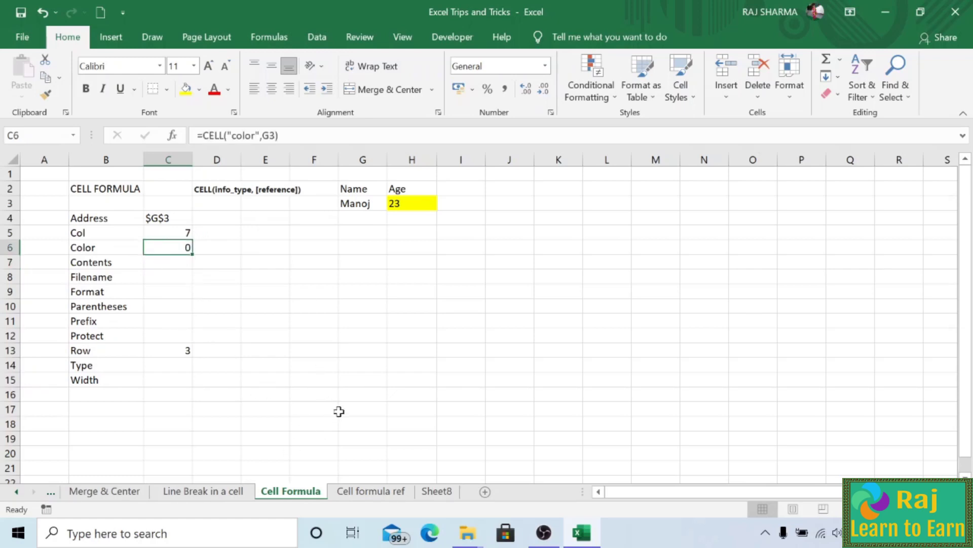
pyautogui.click(369, 491)
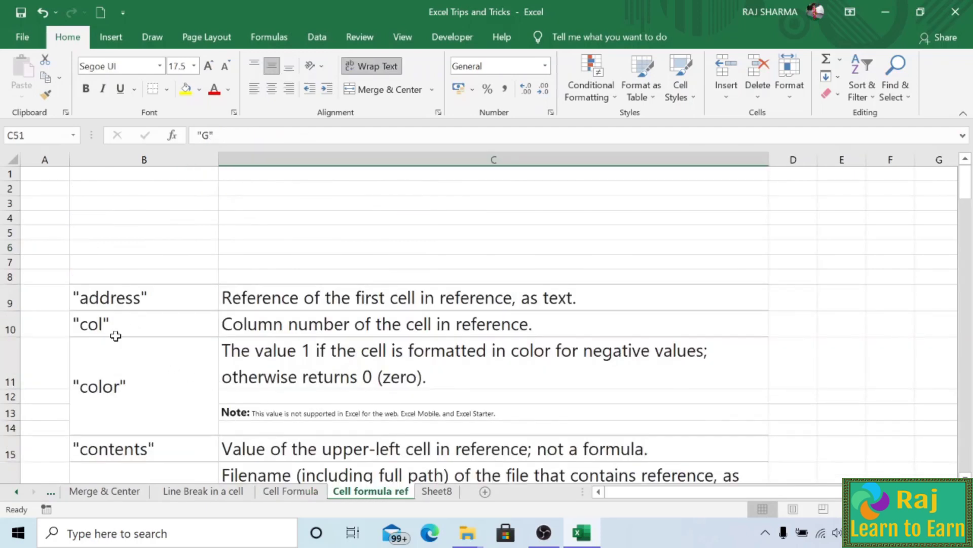
pyautogui.click(119, 378)
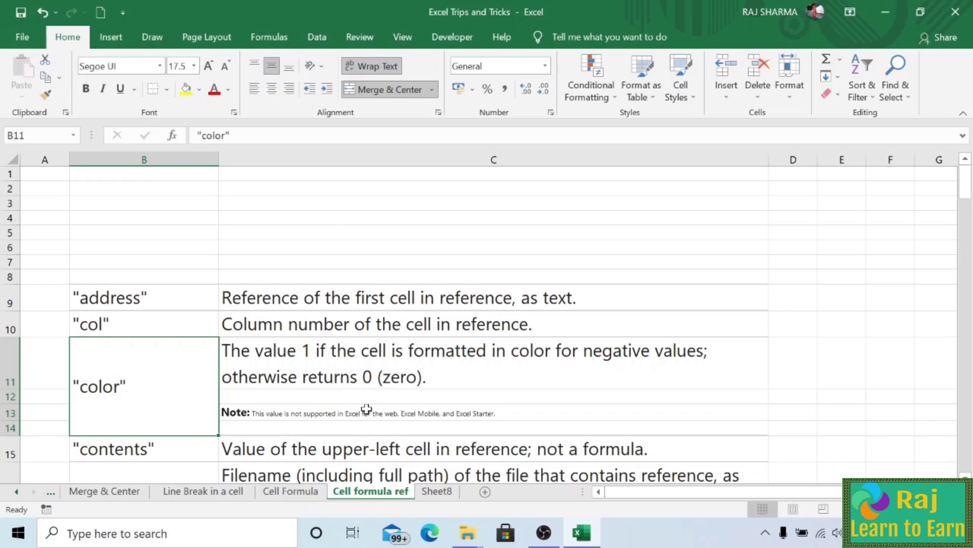
pyautogui.click(291, 491)
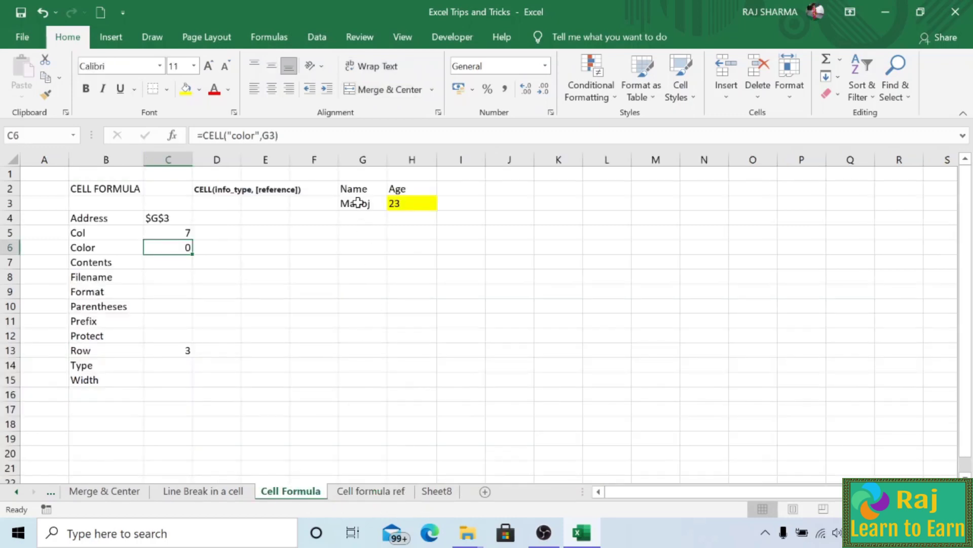
# Enter the formula =CELL("contents",G3) in C7, beside the Contents label, and compare it with the source cell G3.
pyautogui.click(178, 264)
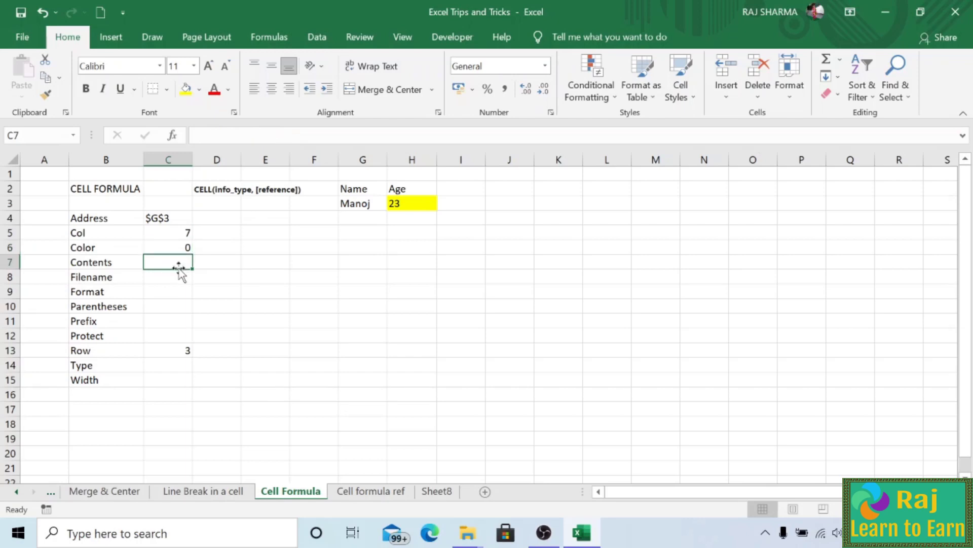
pyautogui.write('=CELL')
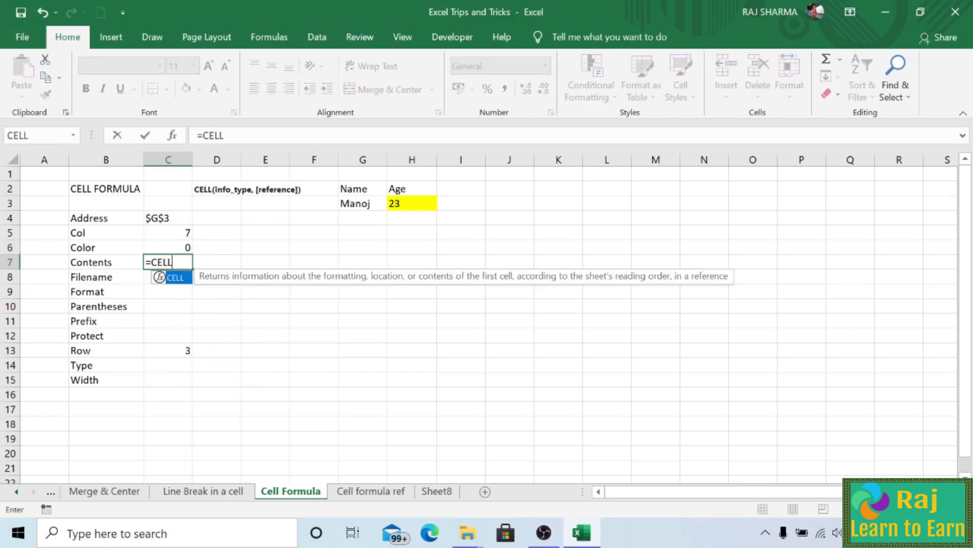
pyautogui.write('(')
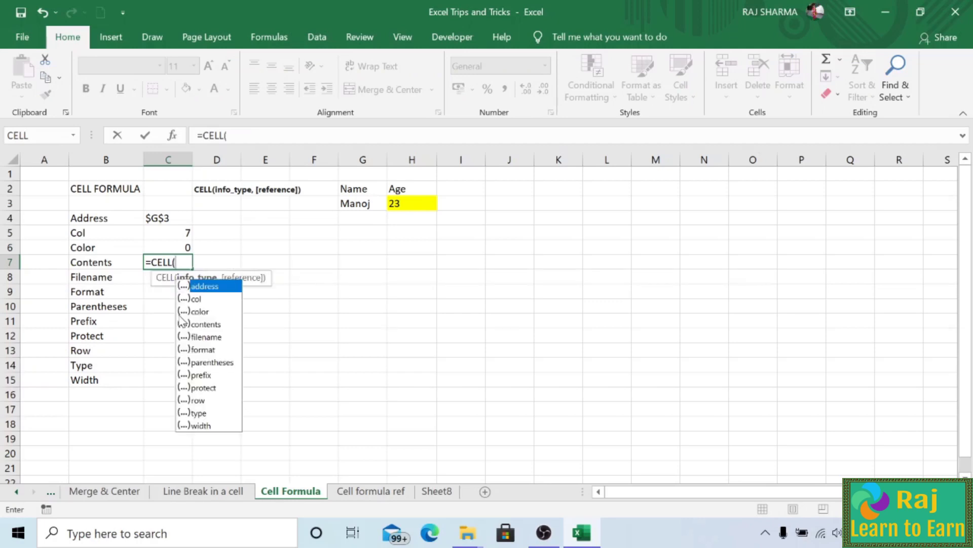
pyautogui.doubleClick(198, 324)
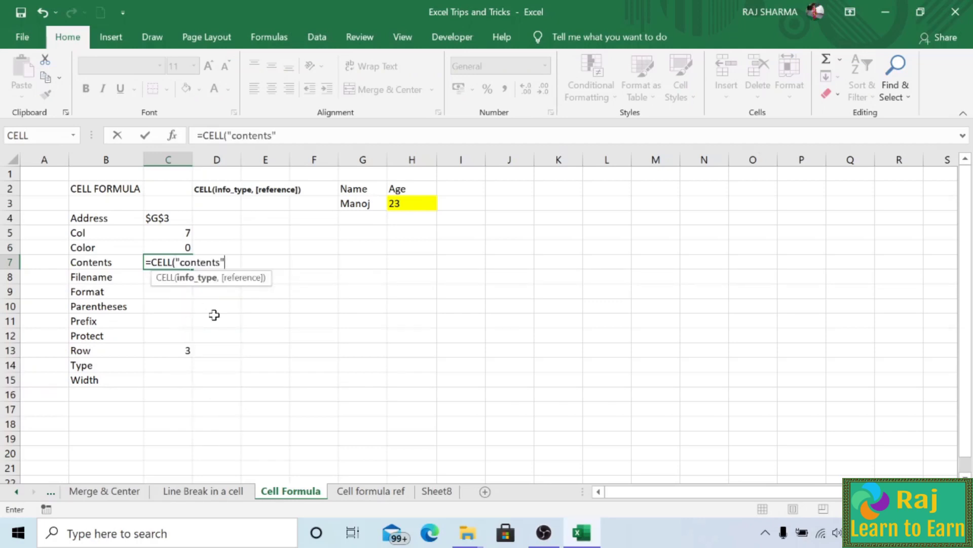
pyautogui.write(',')
pyautogui.click(359, 203)
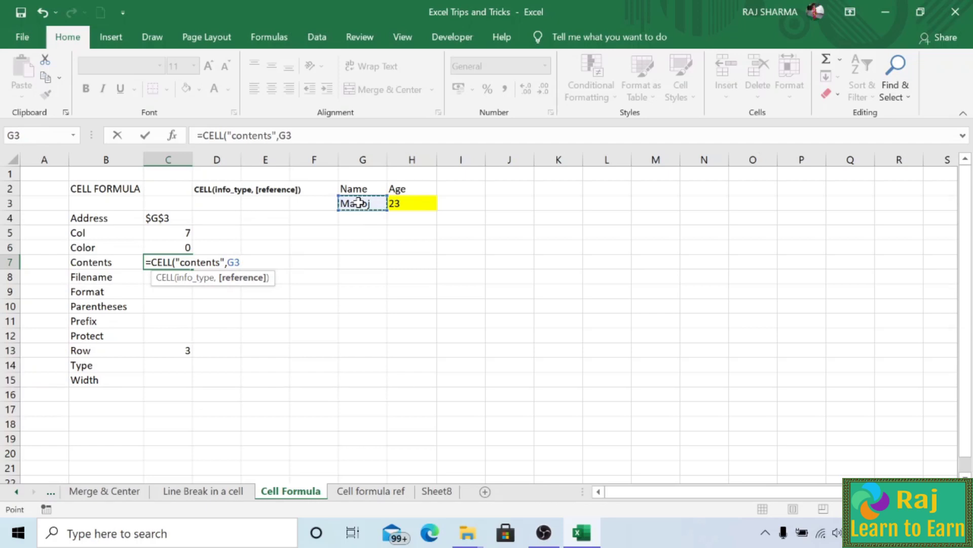
pyautogui.write(')')
pyautogui.press('Return')
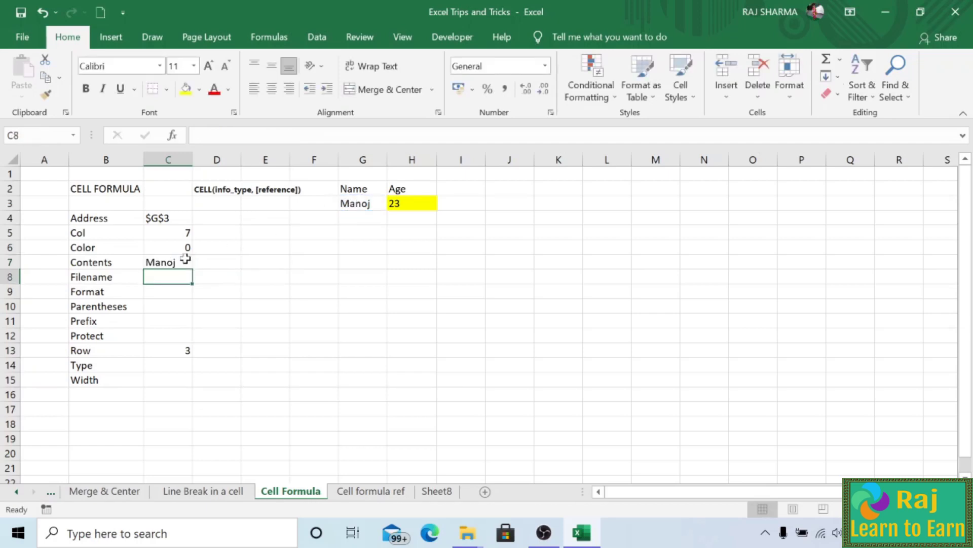
pyautogui.click(377, 207)
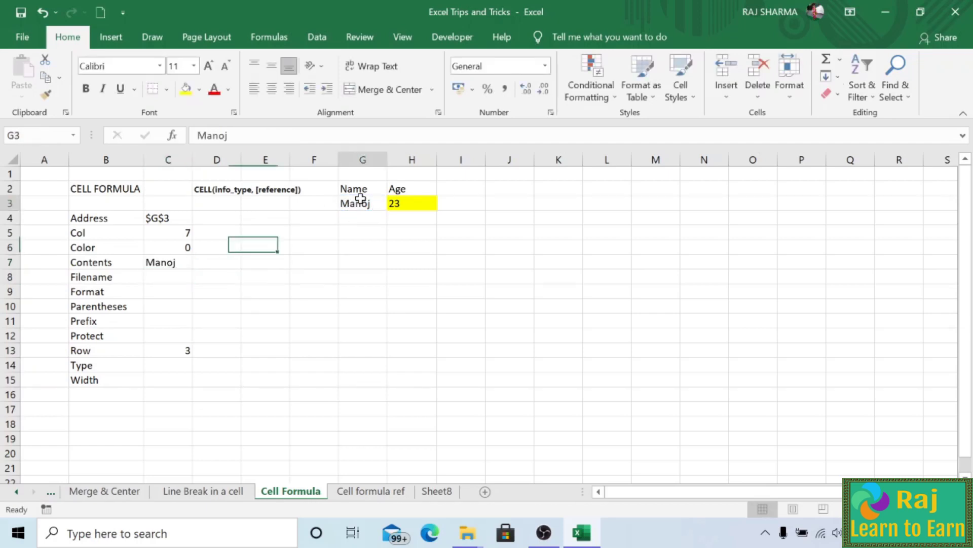
pyautogui.click(159, 263)
# Enter the formula =CELL("filename",G3) in C8, beside the Filename label.
pyautogui.click(164, 283)
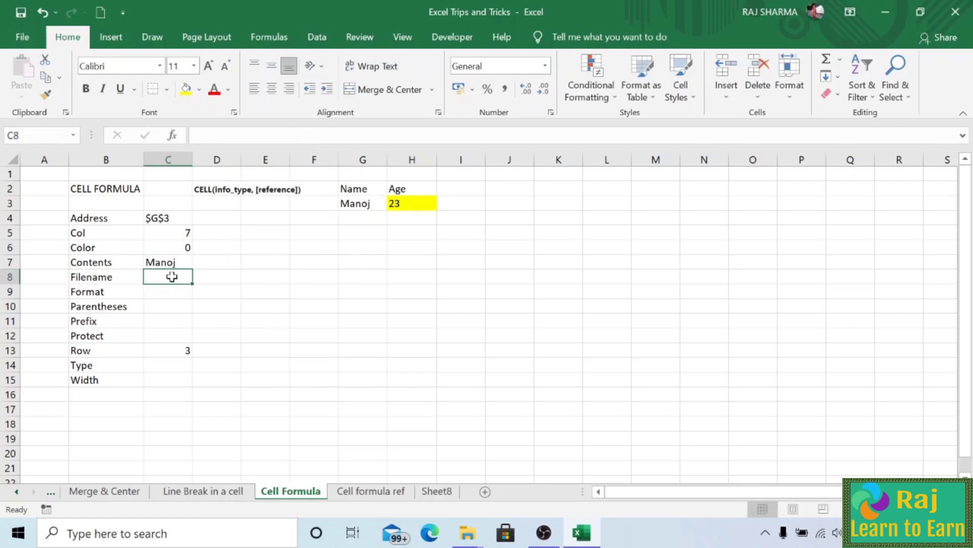
pyautogui.write('=C')
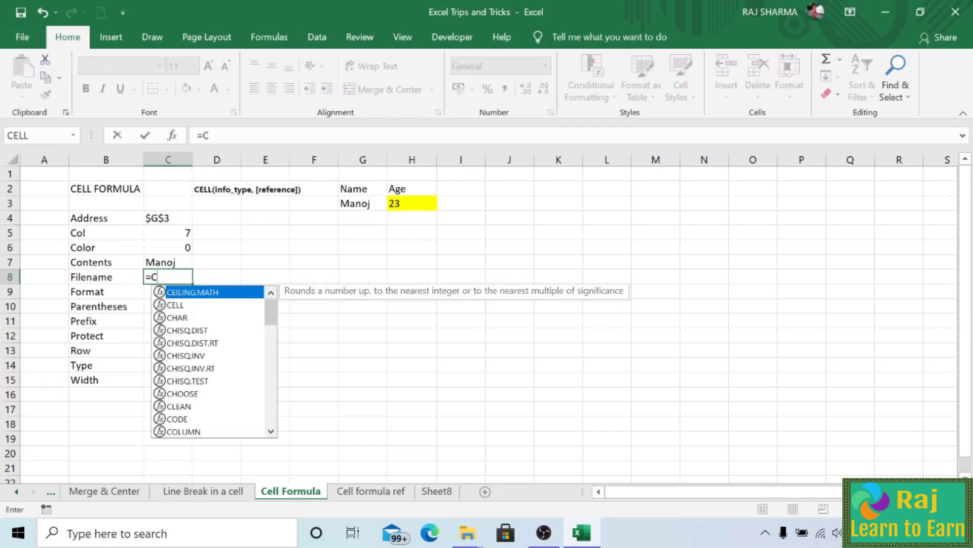
pyautogui.write('ELL')
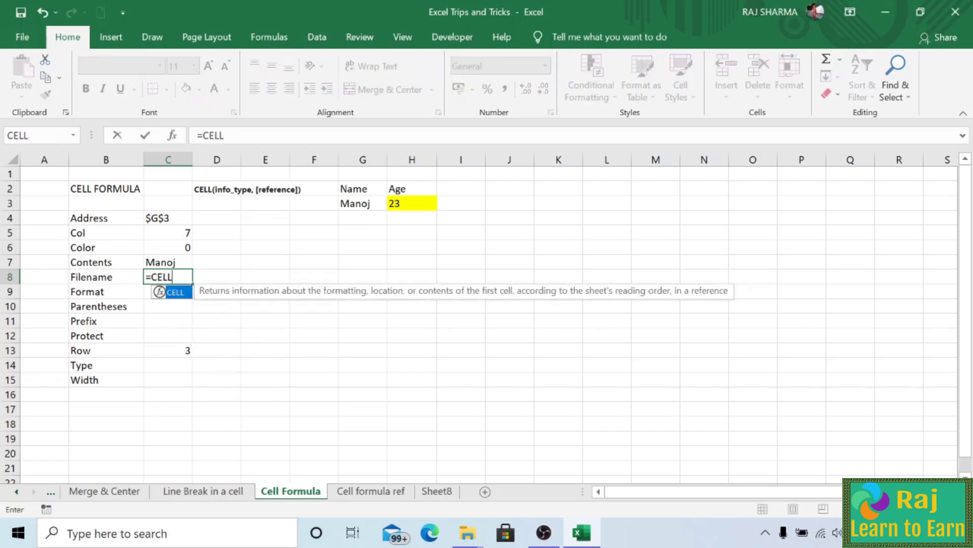
pyautogui.write('(')
pyautogui.doubleClick(200, 352)
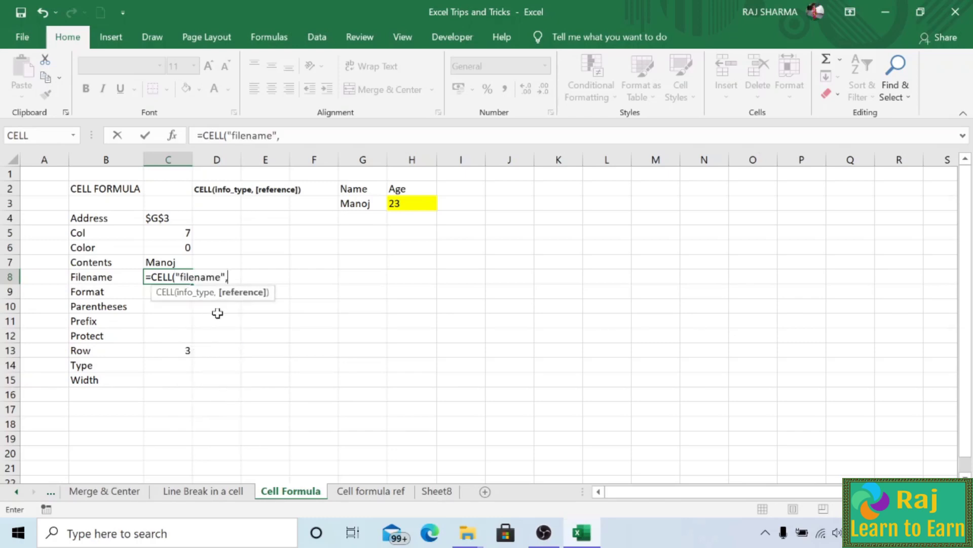
pyautogui.write(',')
pyautogui.click(357, 204)
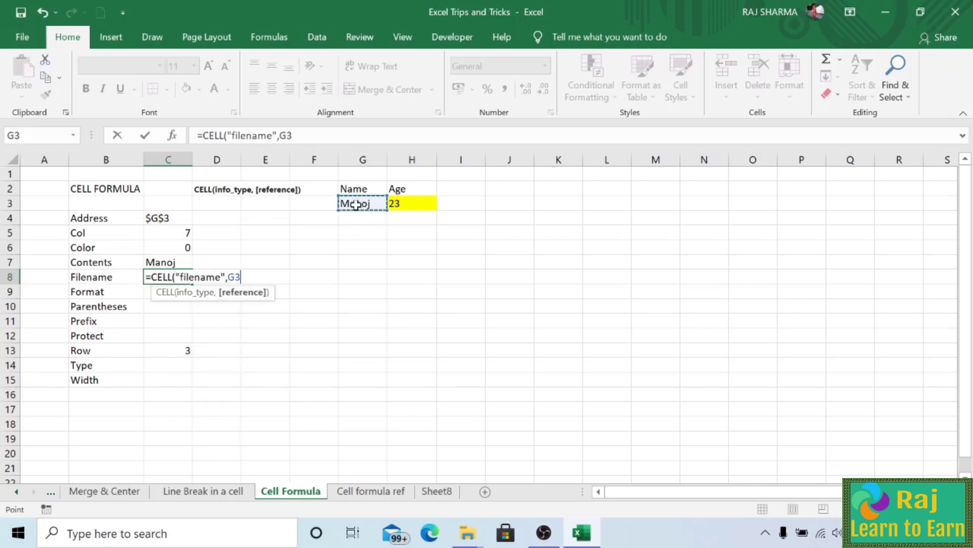
pyautogui.write(')')
pyautogui.press('Return')
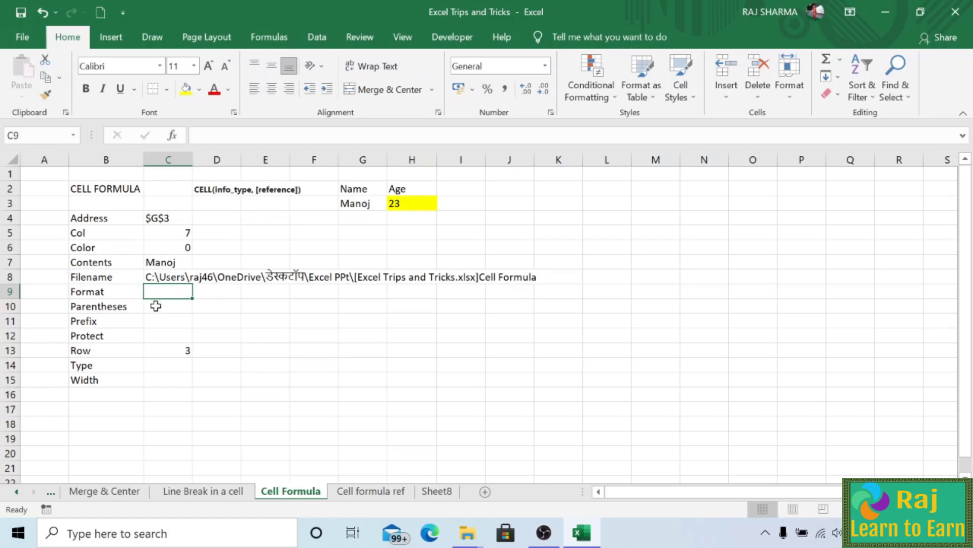
# Enter the formula =CELL("format",G3) in C9, beside the Format label.
pyautogui.write('=')
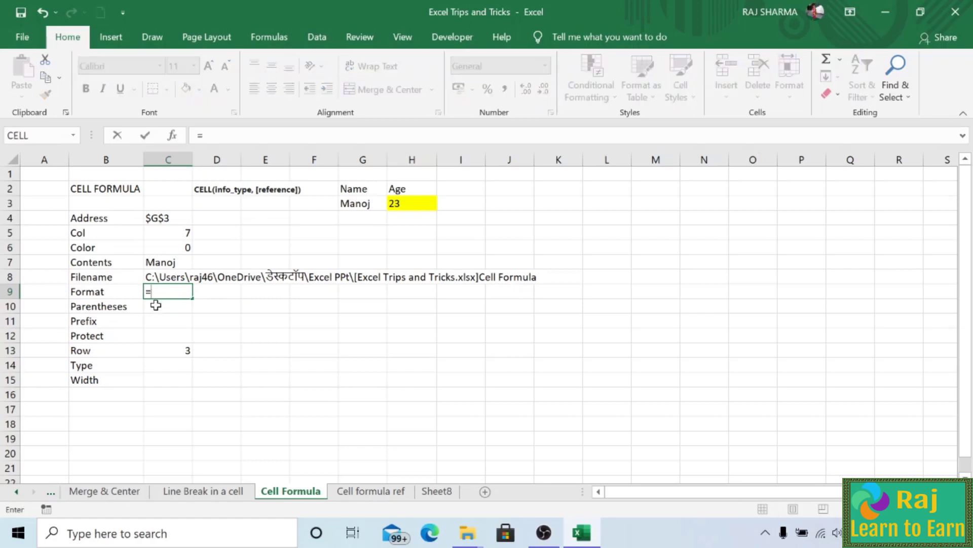
pyautogui.write('CELL')
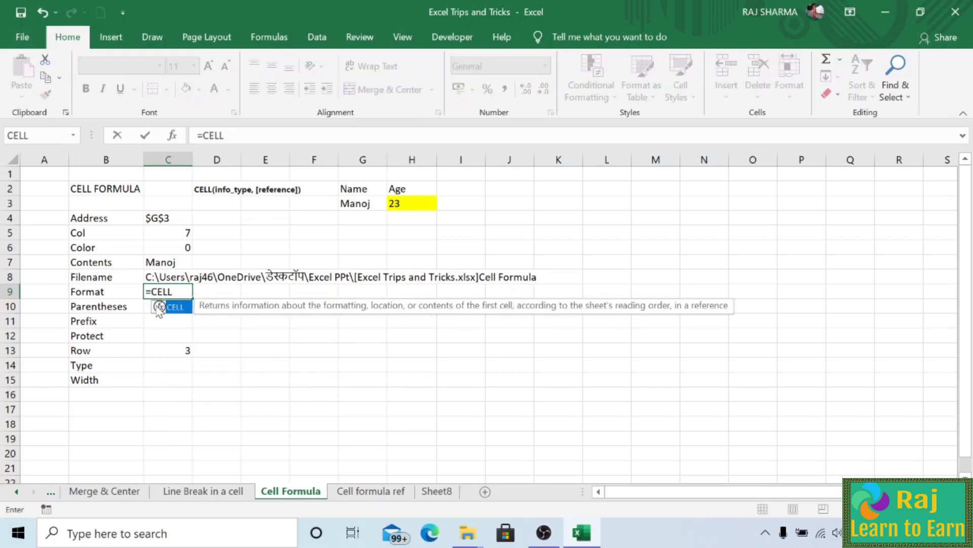
pyautogui.write('(')
pyautogui.click(203, 384)
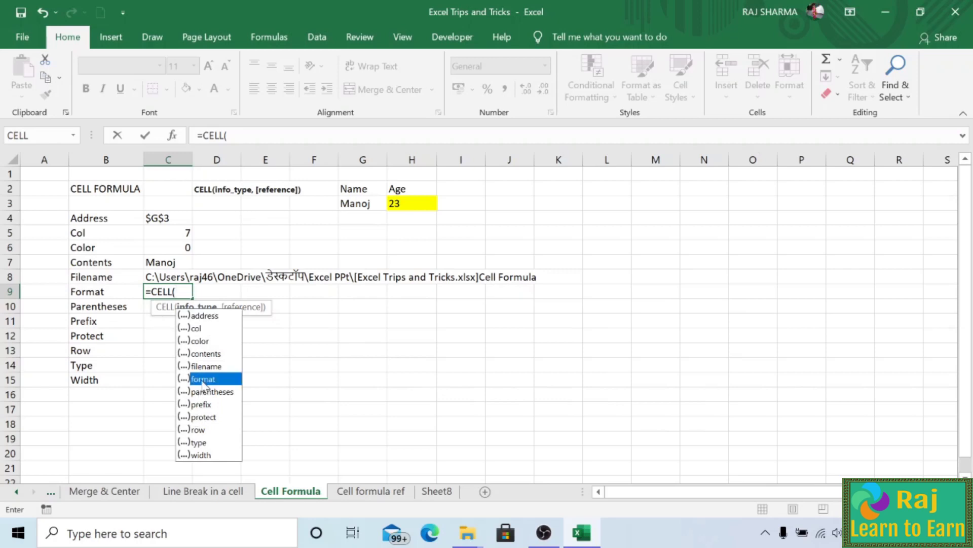
pyautogui.doubleClick(203, 379)
pyautogui.write(',')
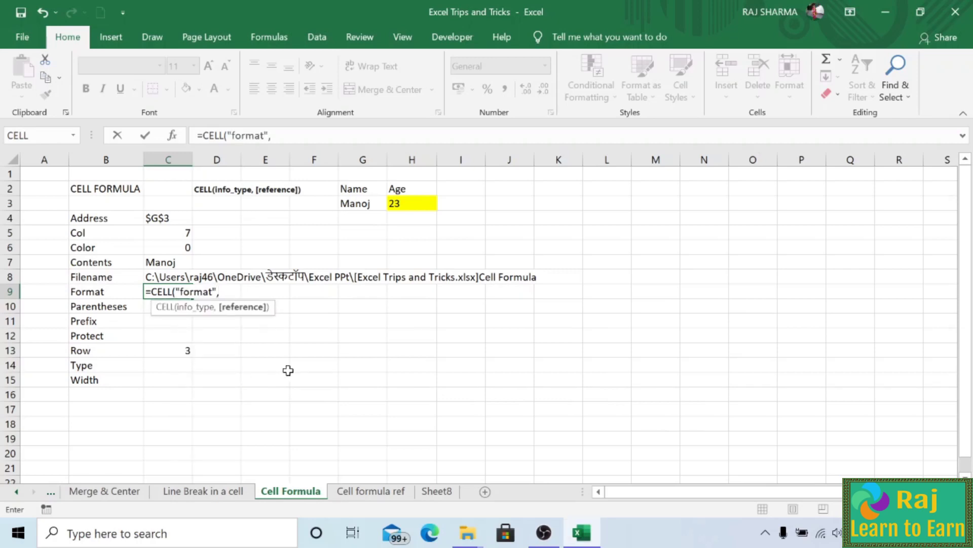
pyautogui.click(353, 204)
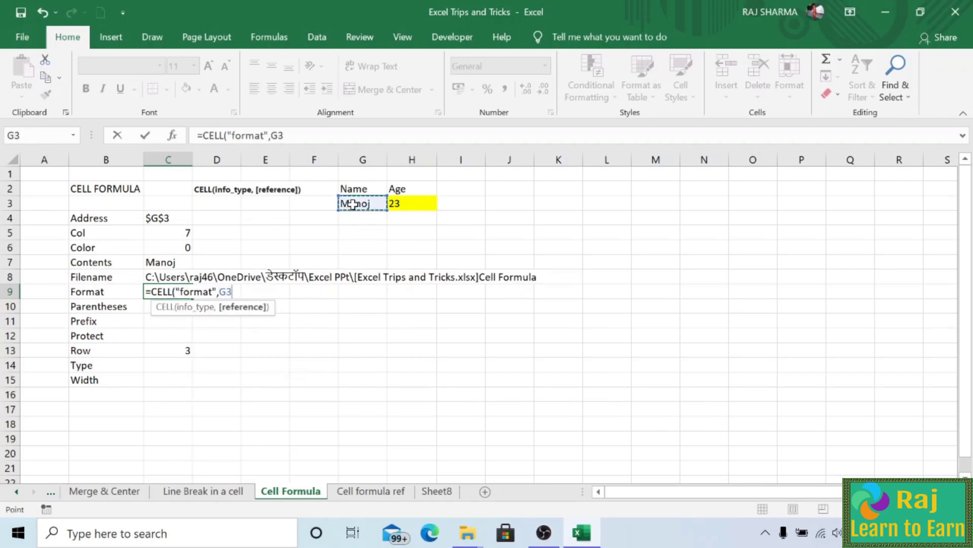
pyautogui.press('Return')
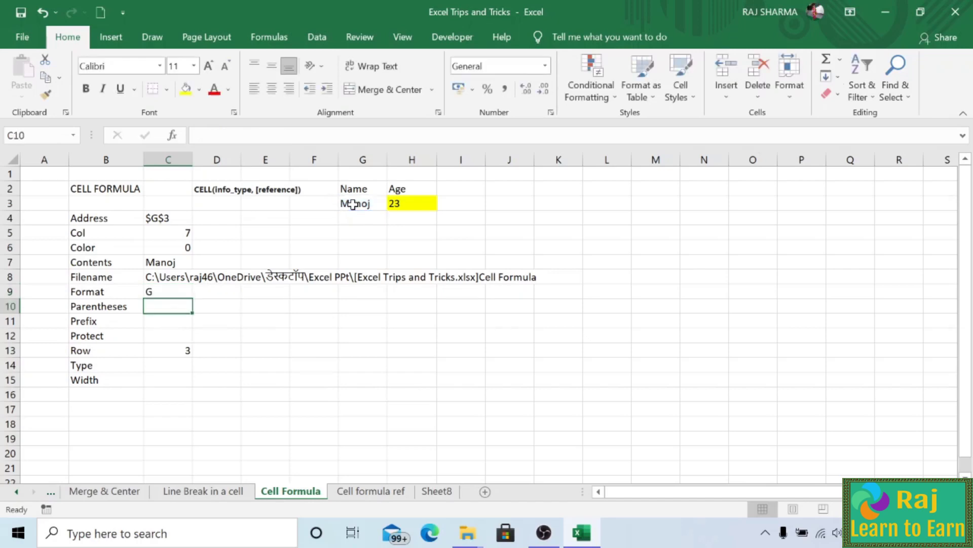
# Read the description of the "format" info type on the Cell formula ref sheet.
pyautogui.click(157, 290)
pyautogui.click(106, 292)
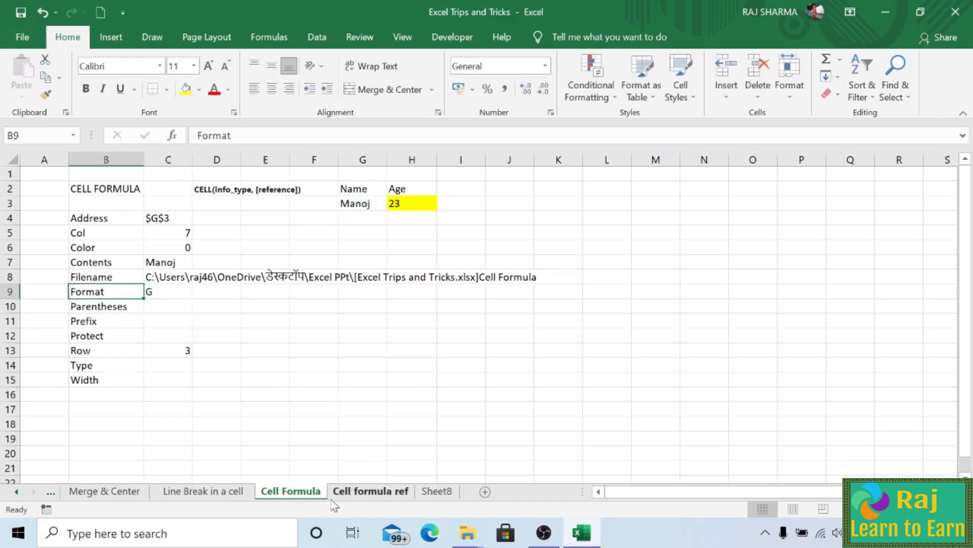
pyautogui.click(371, 495)
pyautogui.scroll(-5, 305, 353)
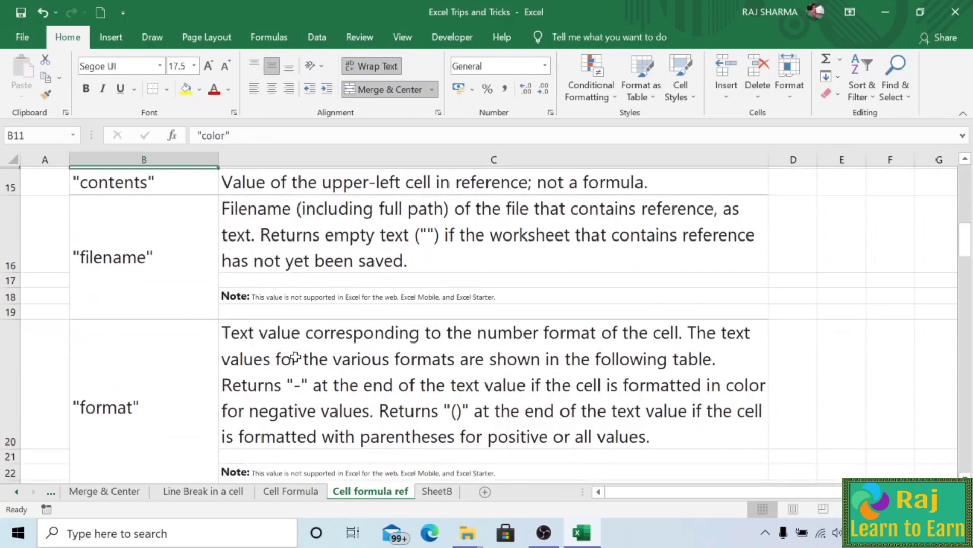
pyautogui.scroll(3, 295, 356)
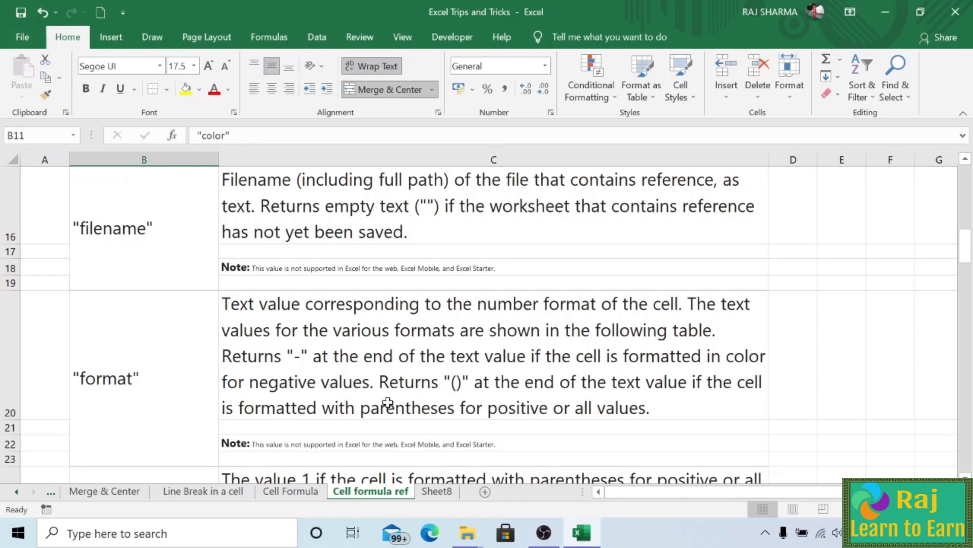
# Look up the General format's code in the cell format code table, and return to the format result on the Cell Formula sheet.
pyautogui.scroll(-11, 388, 402)
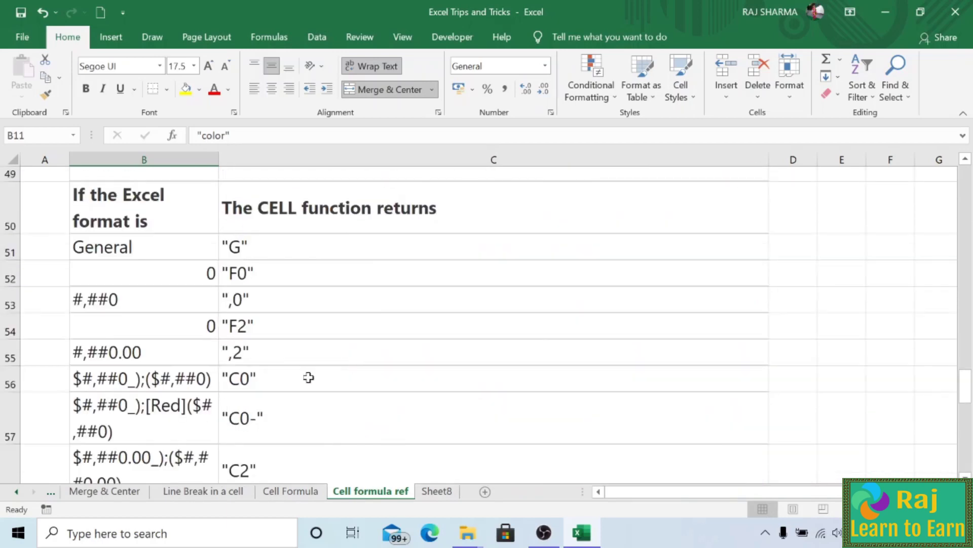
pyautogui.scroll(-1, 308, 377)
pyautogui.scroll(2, 314, 373)
pyautogui.click(103, 249)
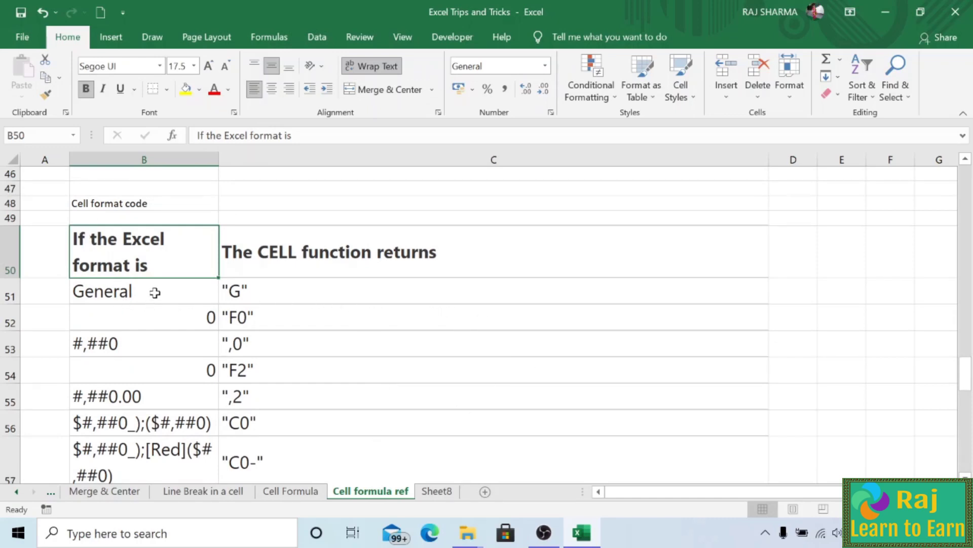
pyautogui.click(94, 291)
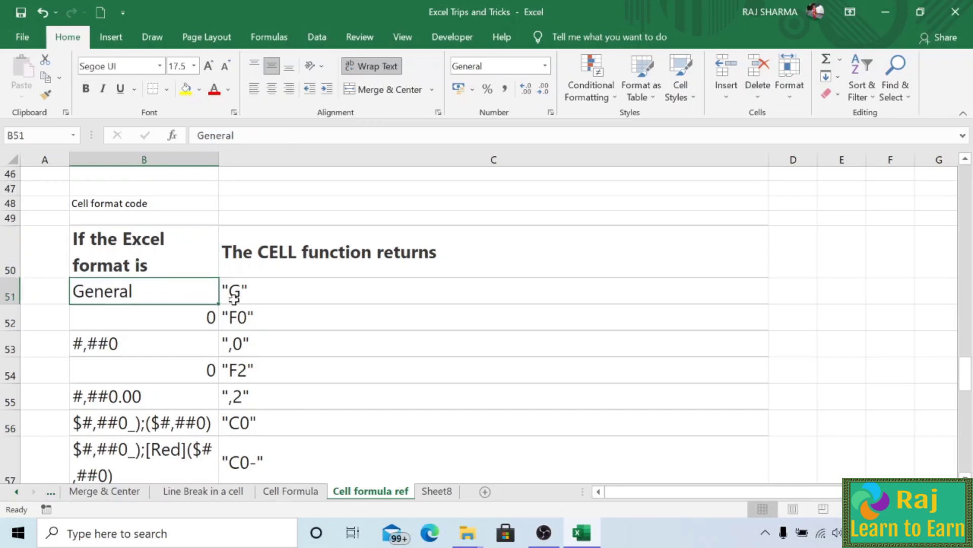
pyautogui.click(234, 298)
pyautogui.click(134, 287)
pyautogui.click(581, 540)
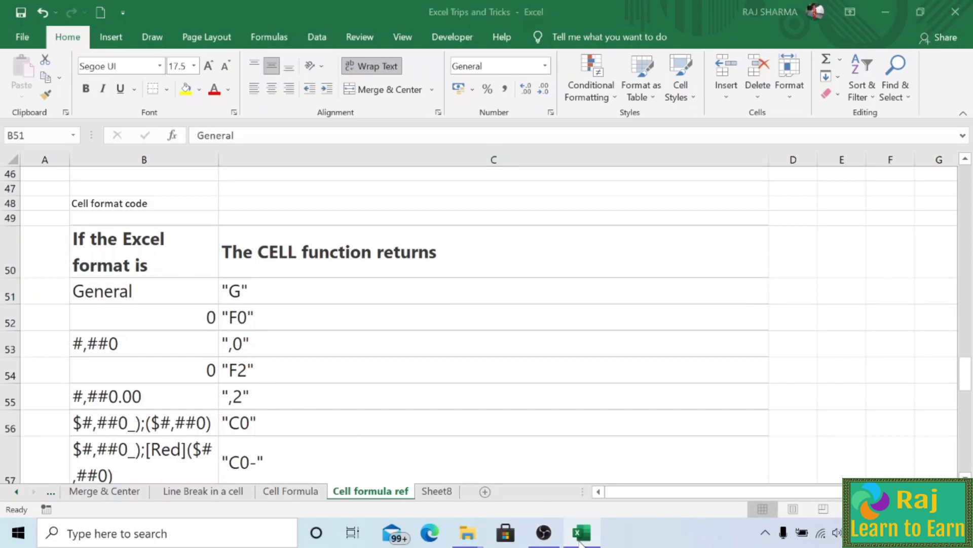
pyautogui.click(582, 534)
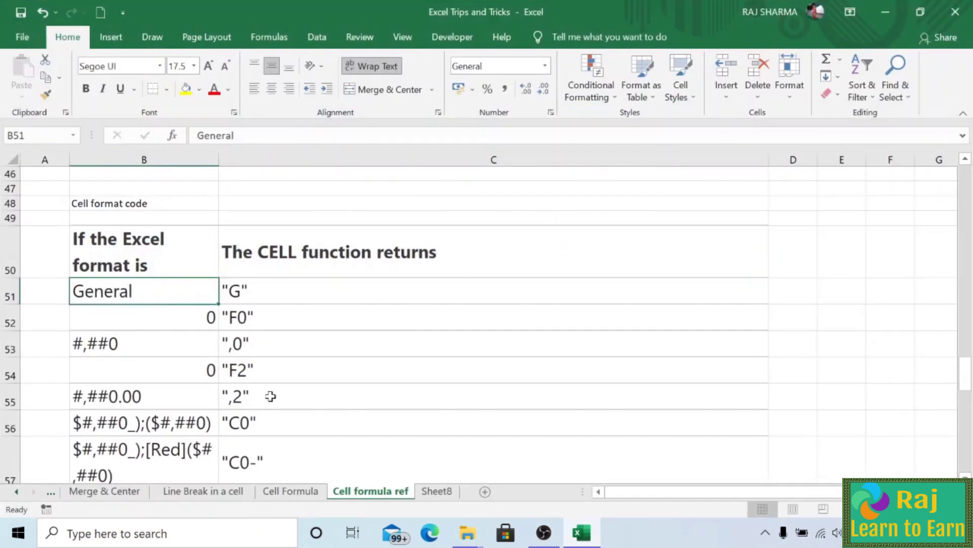
pyautogui.click(291, 490)
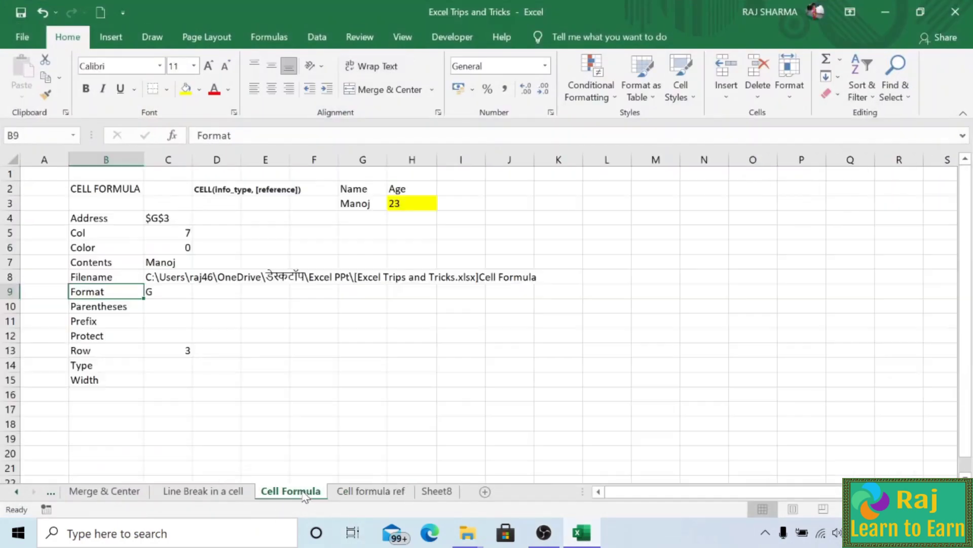
pyautogui.click(153, 289)
# Enter the formula =CELL("parentheses",G3) in C10, beside the Parentheses label.
pyautogui.click(162, 306)
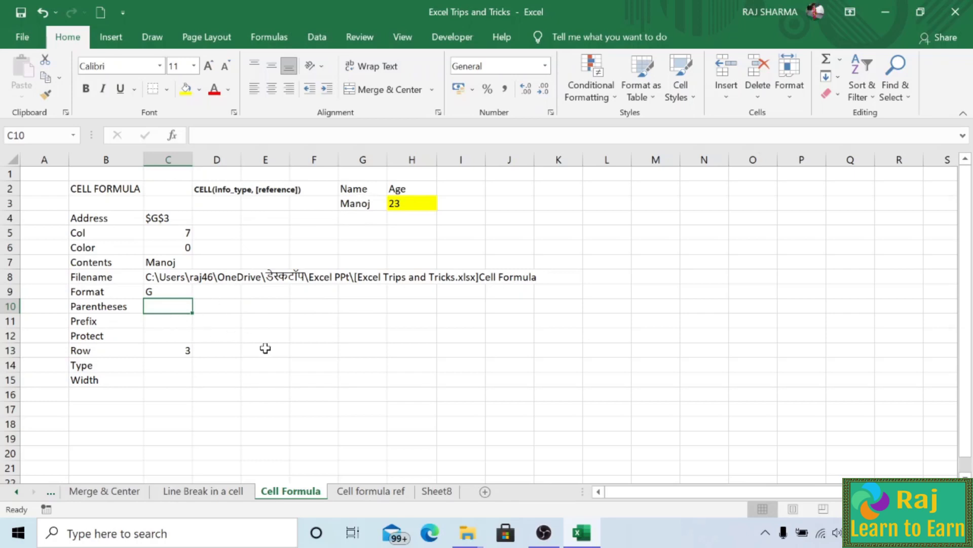
pyautogui.write('+')
pyautogui.press('BackSpace')
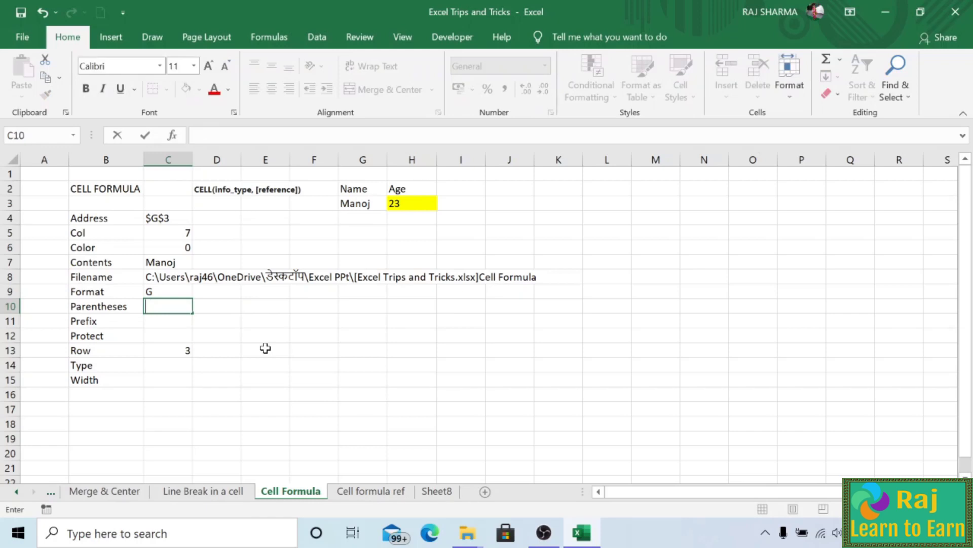
pyautogui.write('+')
pyautogui.press('BackSpace')
pyautogui.write('=')
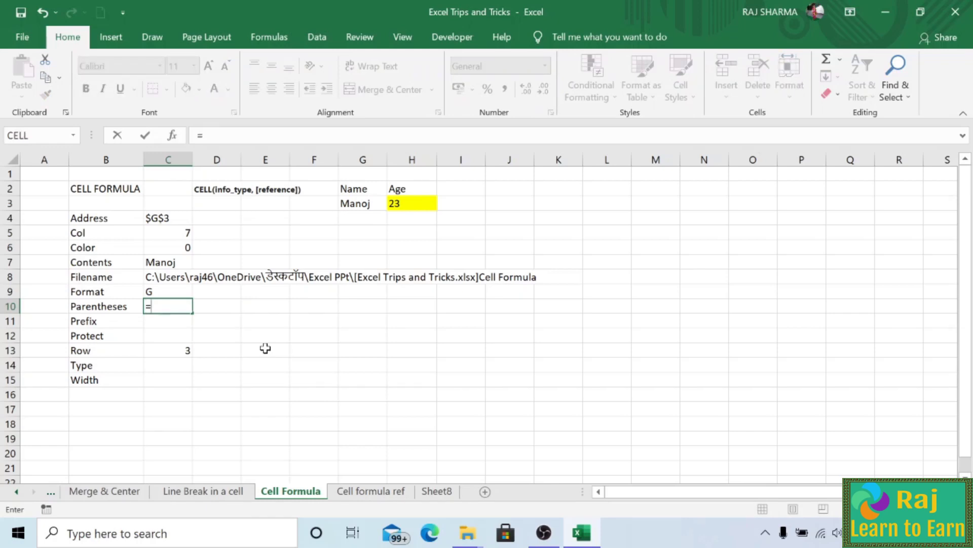
pyautogui.write('cell(')
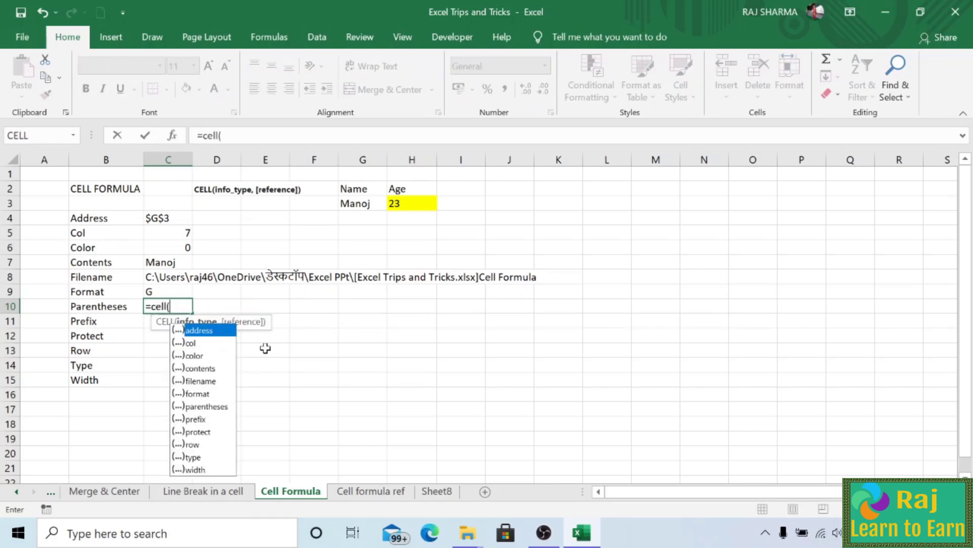
pyautogui.doubleClick(213, 406)
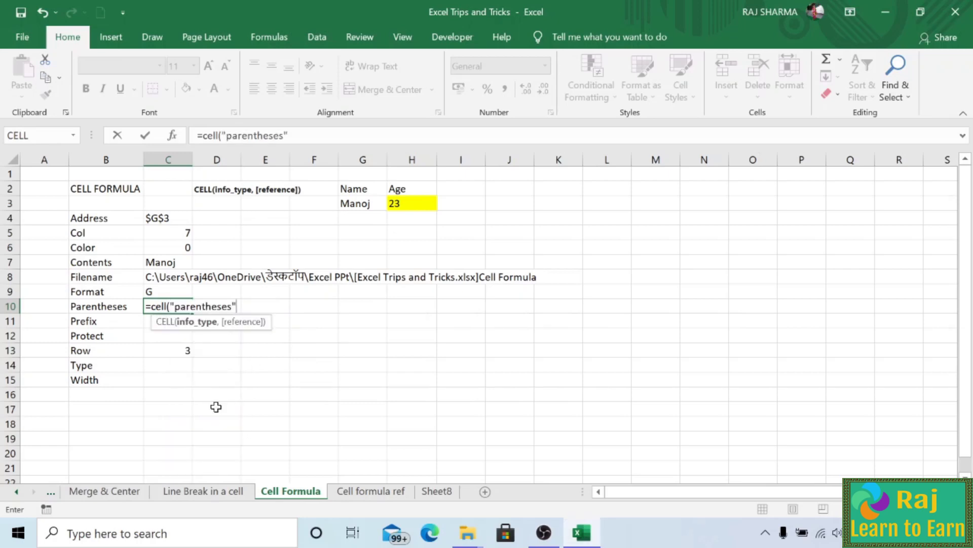
pyautogui.write(',')
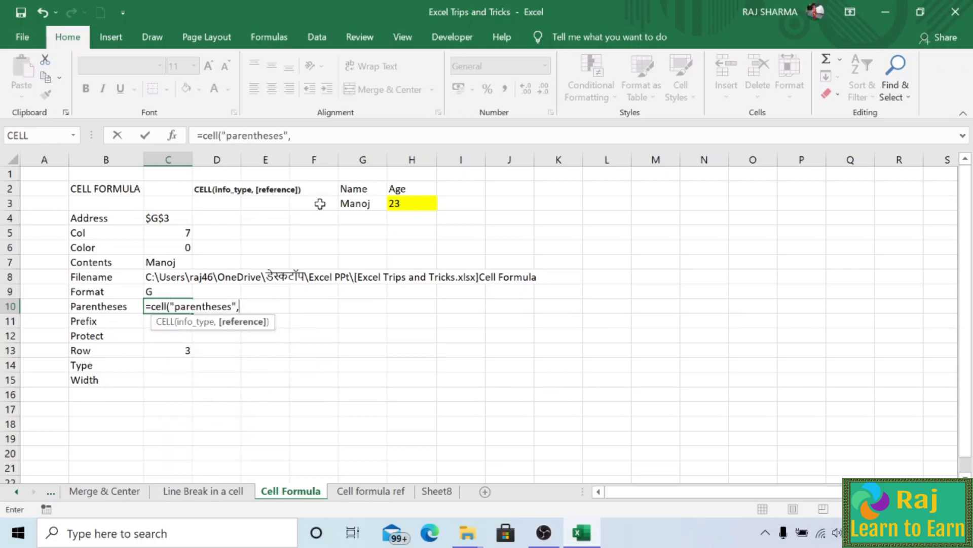
pyautogui.click(356, 204)
pyautogui.write(')')
pyautogui.press('Return')
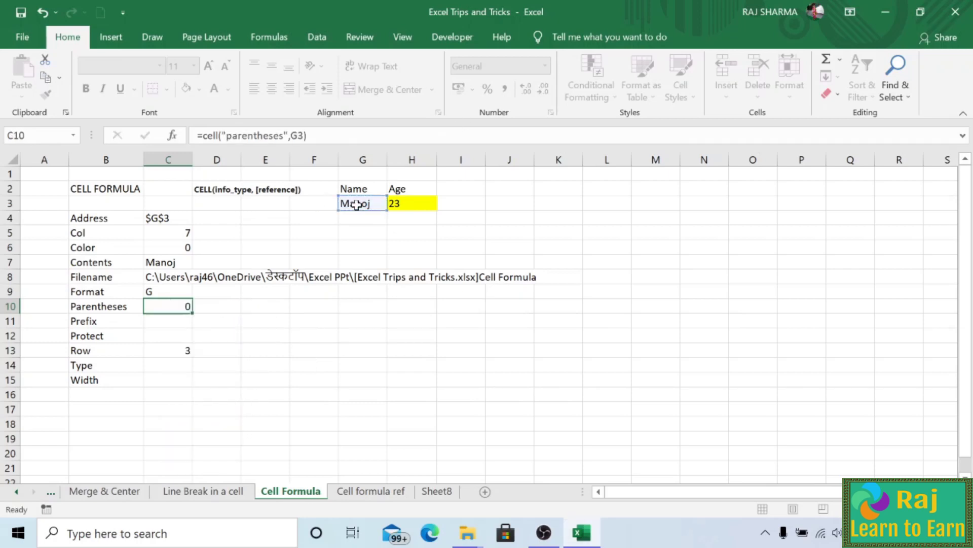
# Read the description of the "parentheses" info type on the Cell formula ref sheet, and return to the Cell Formula sheet.
pyautogui.click(177, 306)
pyautogui.click(369, 491)
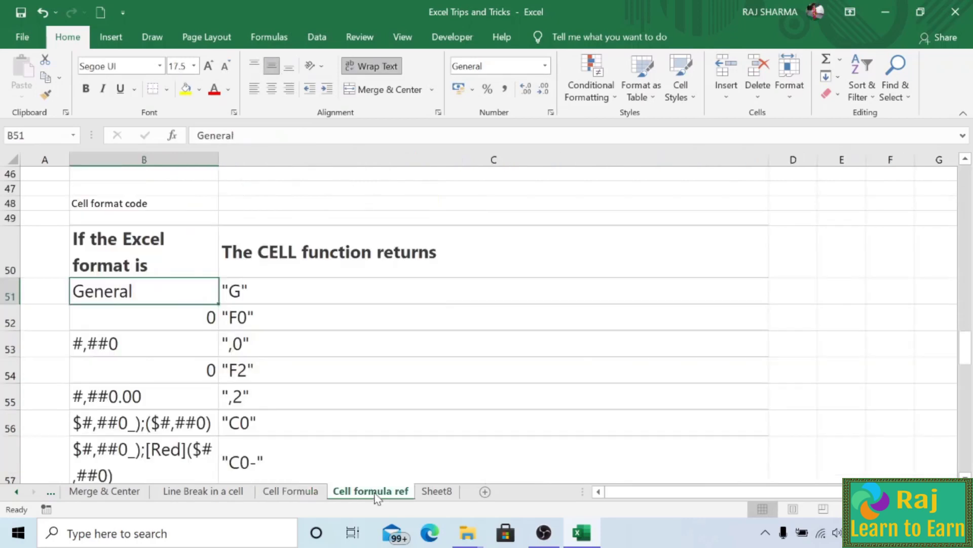
pyautogui.scroll(9, 284, 377)
pyautogui.scroll(-1, 273, 374)
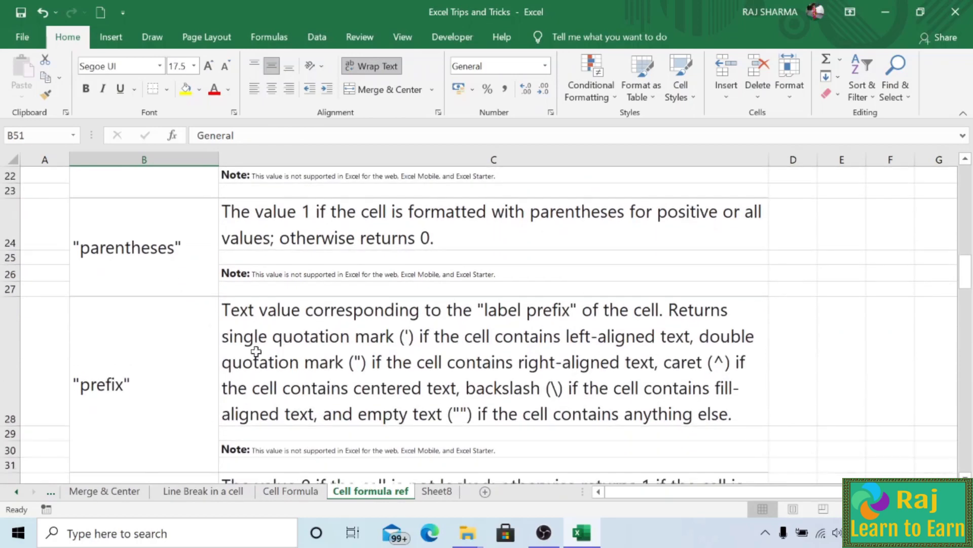
pyautogui.scroll(1, 255, 347)
pyautogui.scroll(1, 255, 348)
pyautogui.click(297, 377)
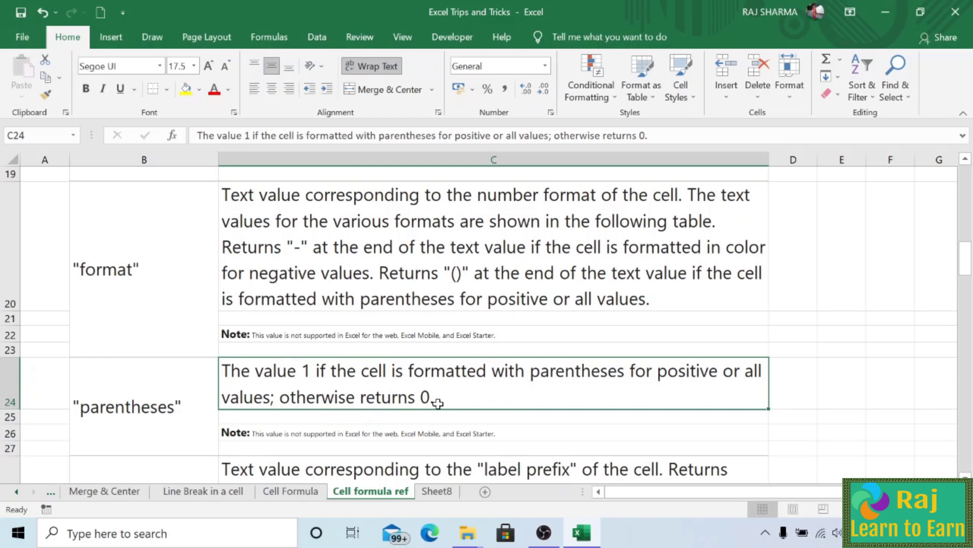
pyautogui.click(291, 493)
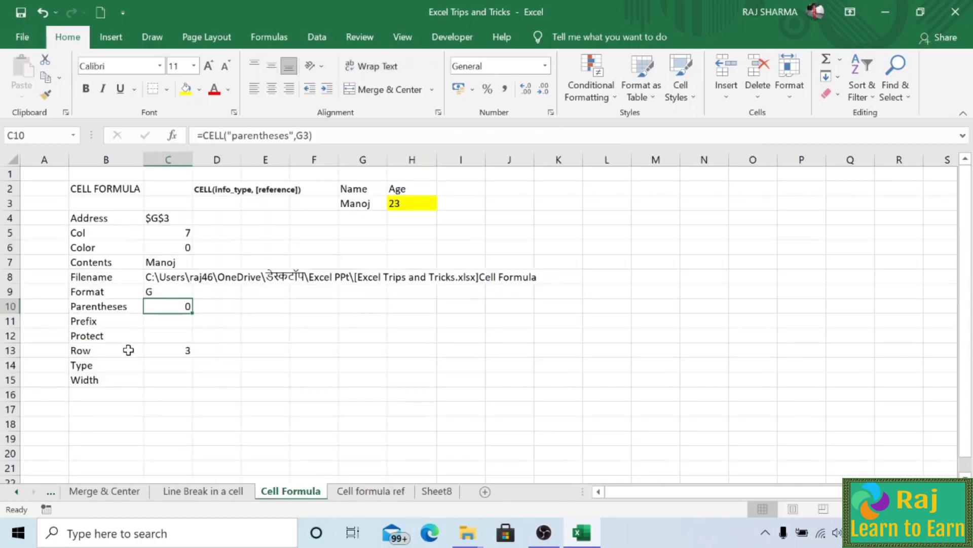
# Enter the formula =CELL("prefix",G3) in C11, beside the Prefix label.
pyautogui.click(169, 323)
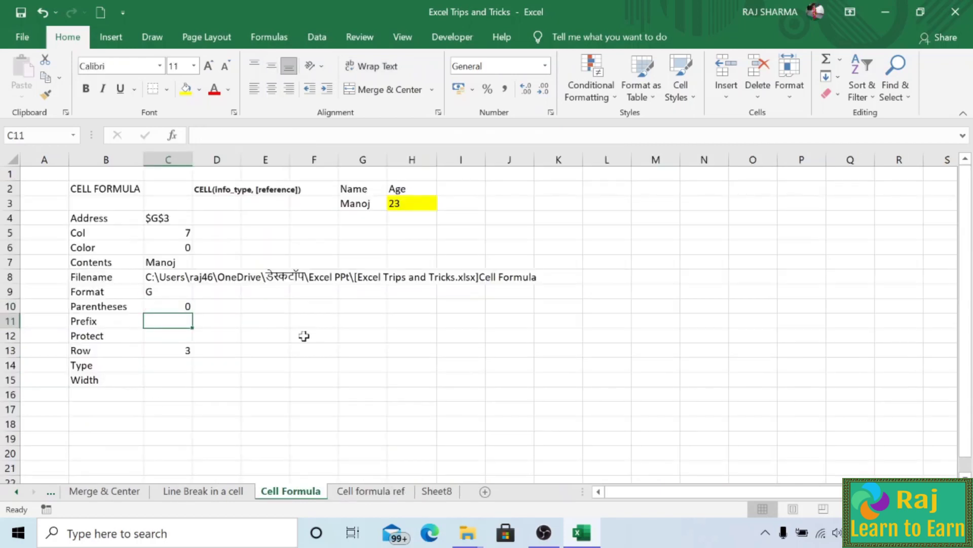
pyautogui.write('=c')
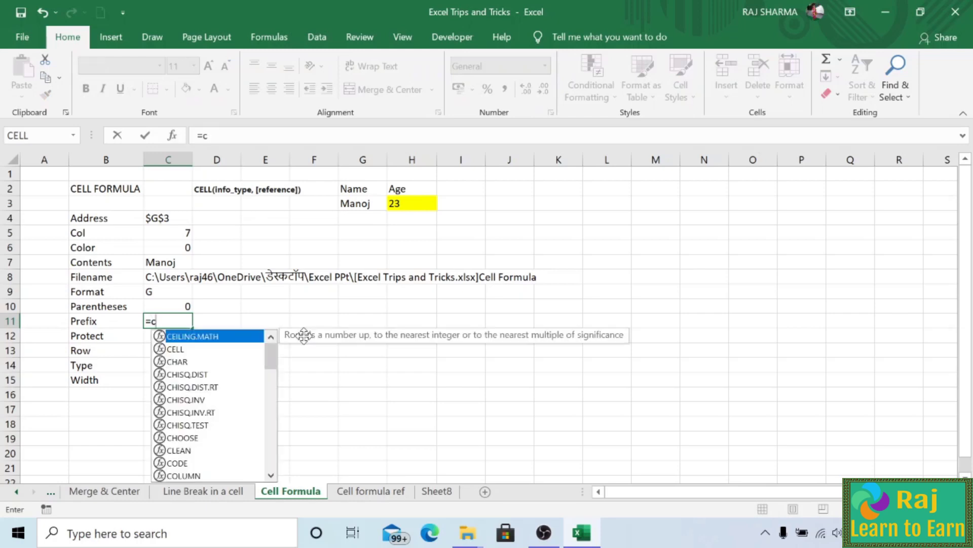
pyautogui.write('ell(')
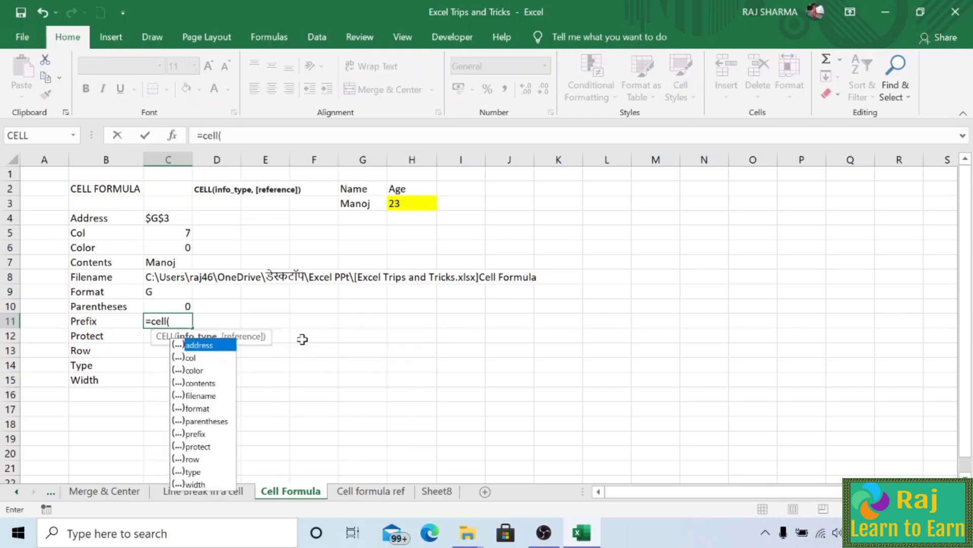
pyautogui.doubleClick(213, 432)
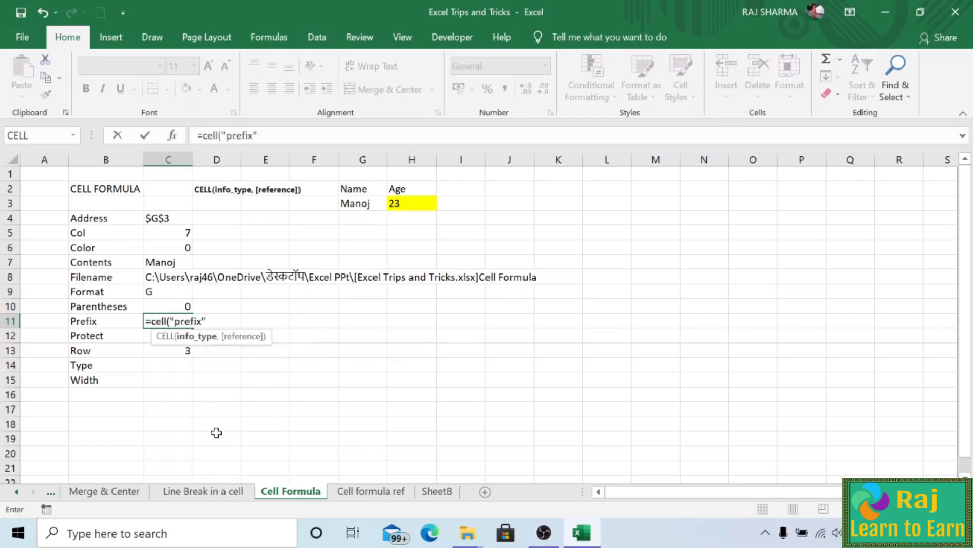
pyautogui.write(',')
pyautogui.click(358, 203)
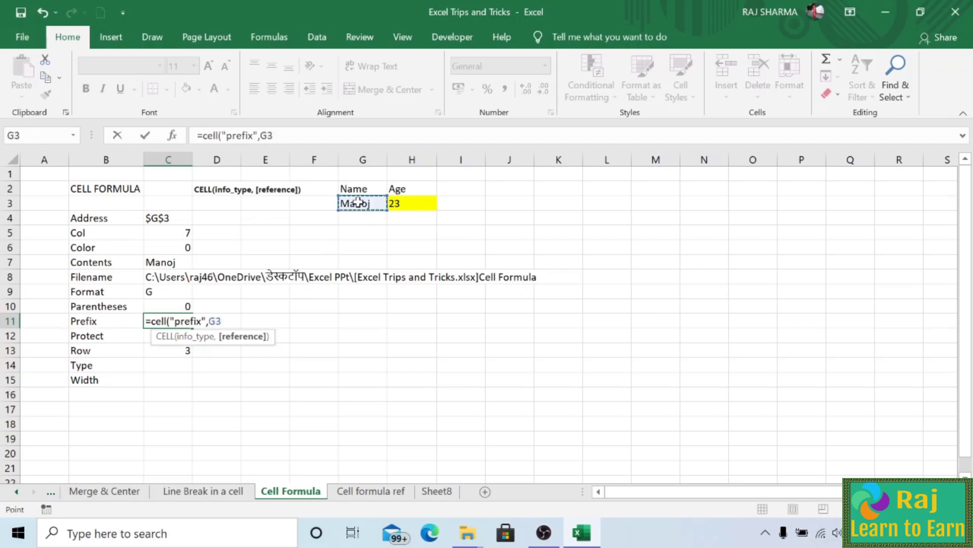
pyautogui.write(')')
pyautogui.press('Return')
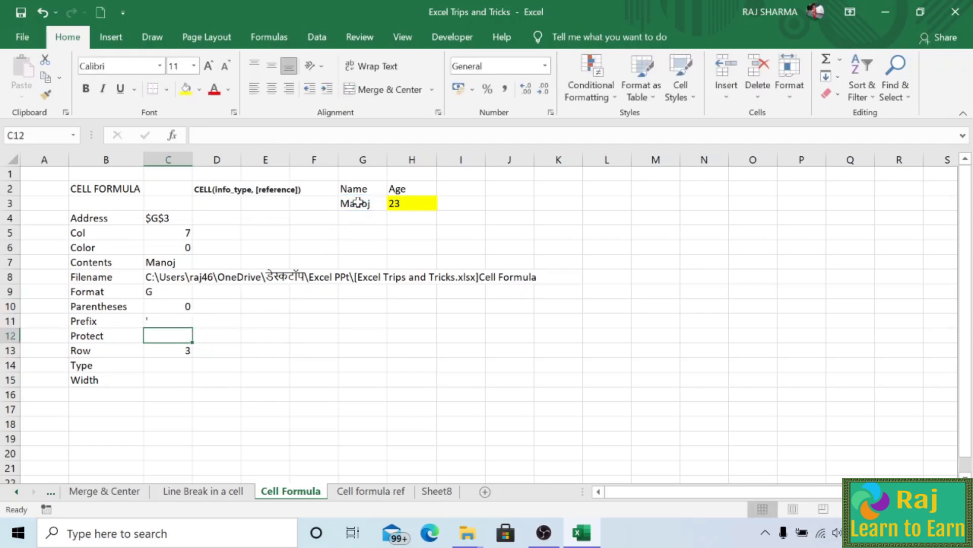
# Check the prefix result in C11 and read the description of the "prefix" info type on the Cell formula ref sheet.
pyautogui.click(155, 323)
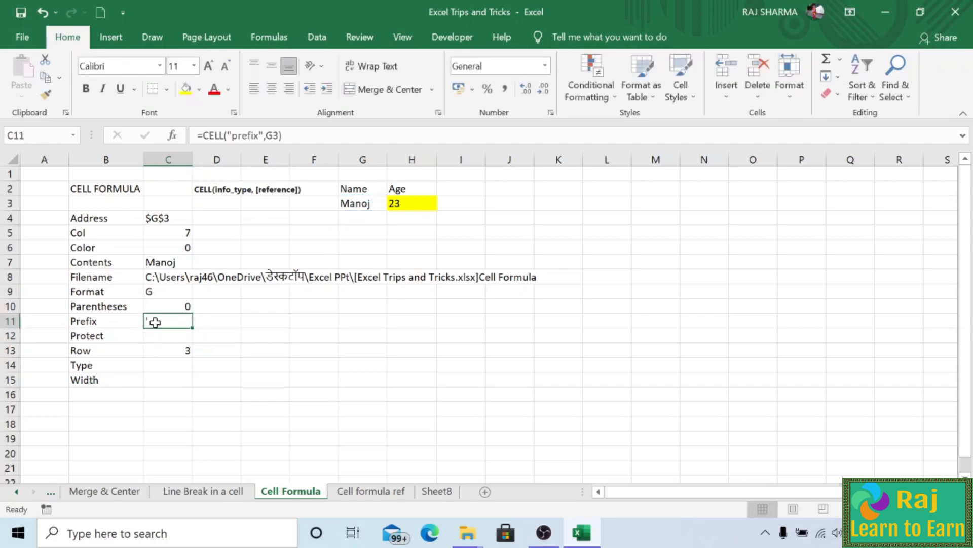
pyautogui.click(366, 494)
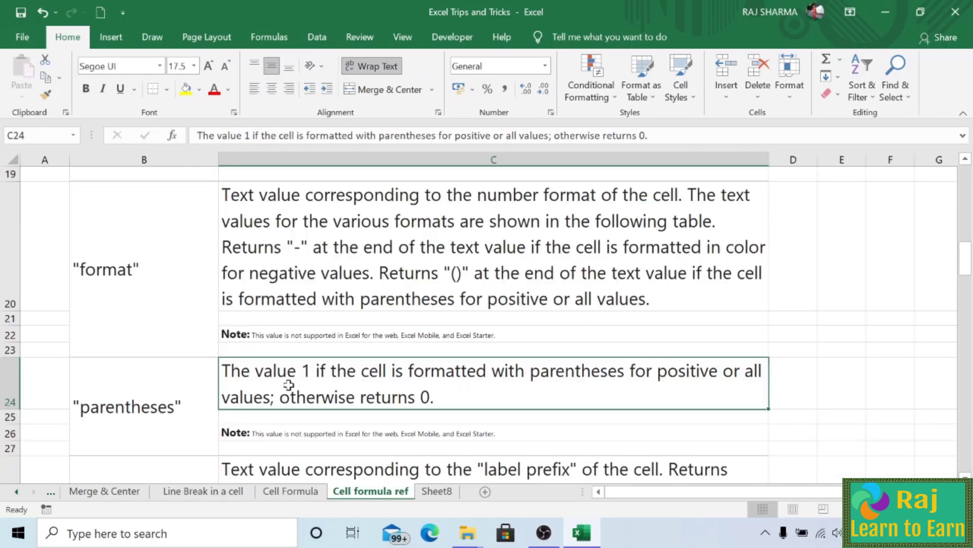
pyautogui.scroll(-1, 266, 385)
pyautogui.click(261, 232)
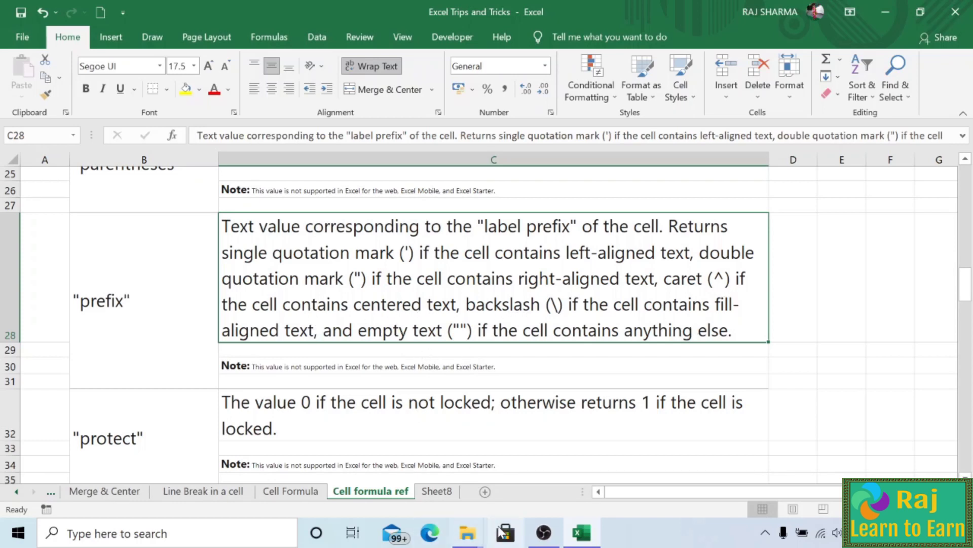
# Right-align the name in G3 on the Cell Formula sheet and check the prefix formula in C11.
pyautogui.click(302, 491)
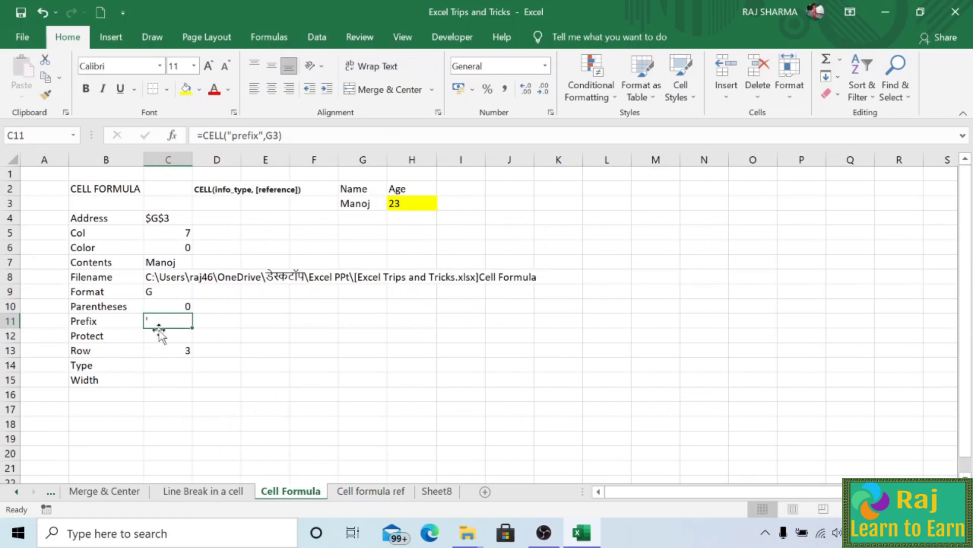
pyautogui.click(350, 204)
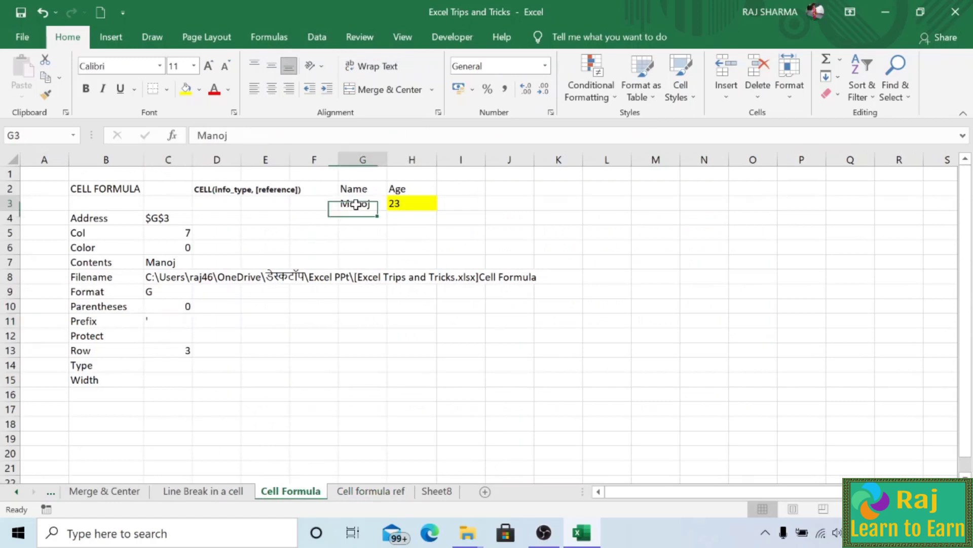
pyautogui.click(287, 89)
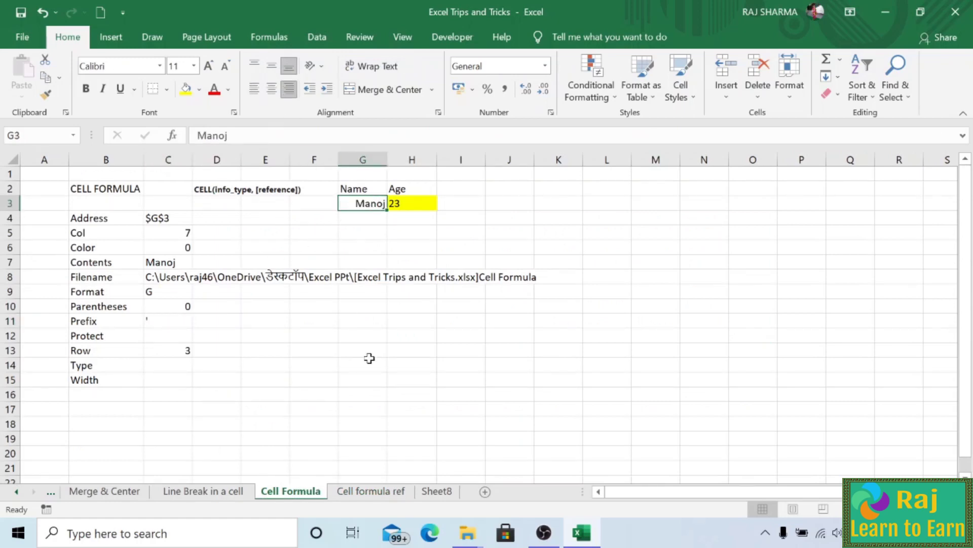
pyautogui.press('Down')
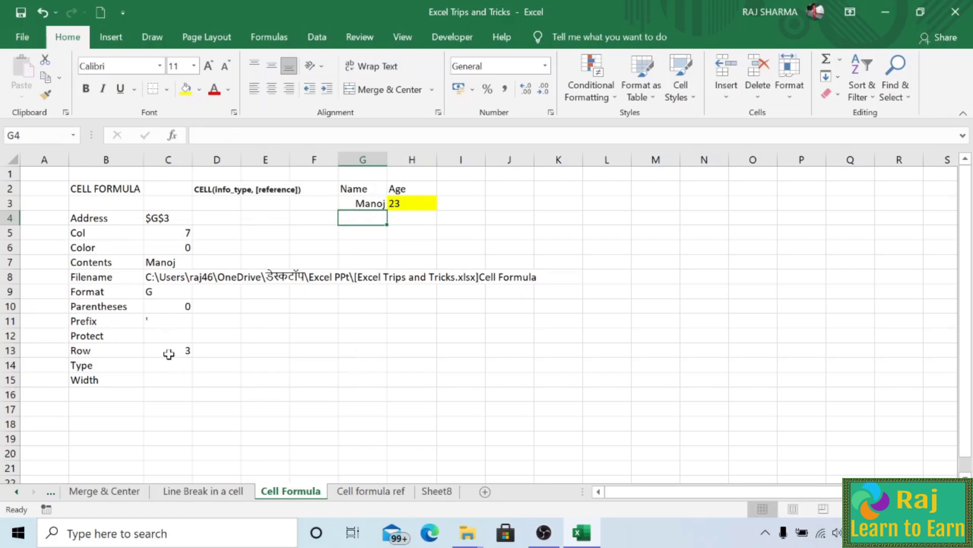
pyautogui.click(167, 321)
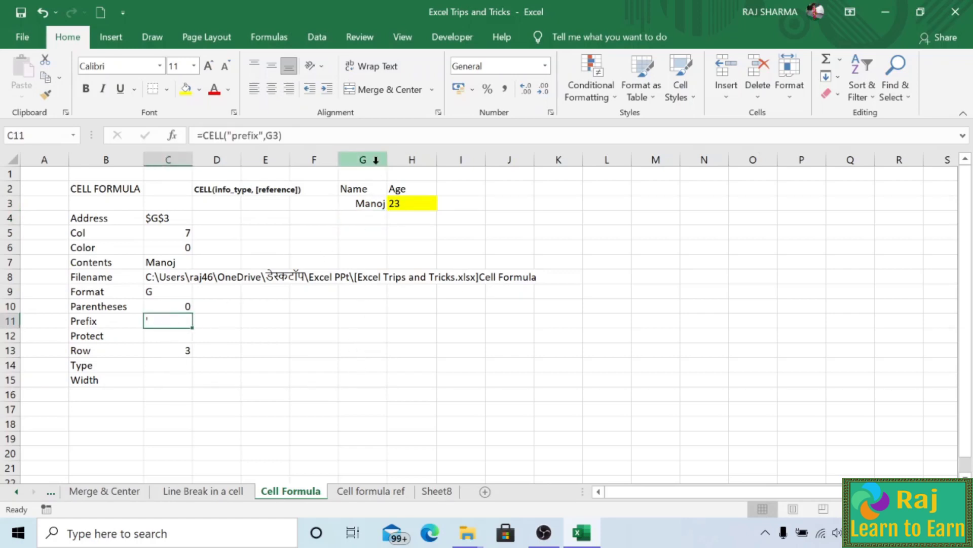
pyautogui.click(379, 207)
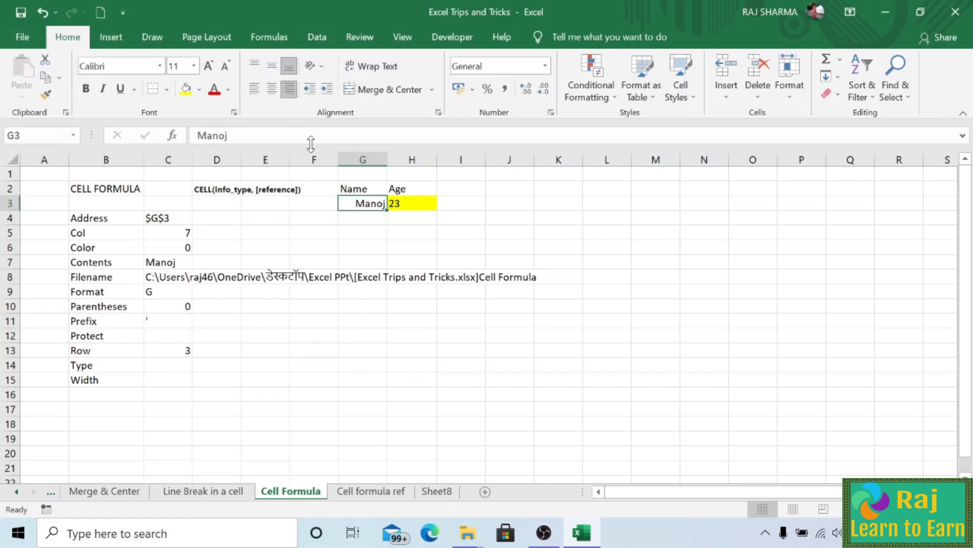
# Re-enter the formula =CELL("prefix",G3) in C11 to refresh the prefix result.
pyautogui.click(154, 322)
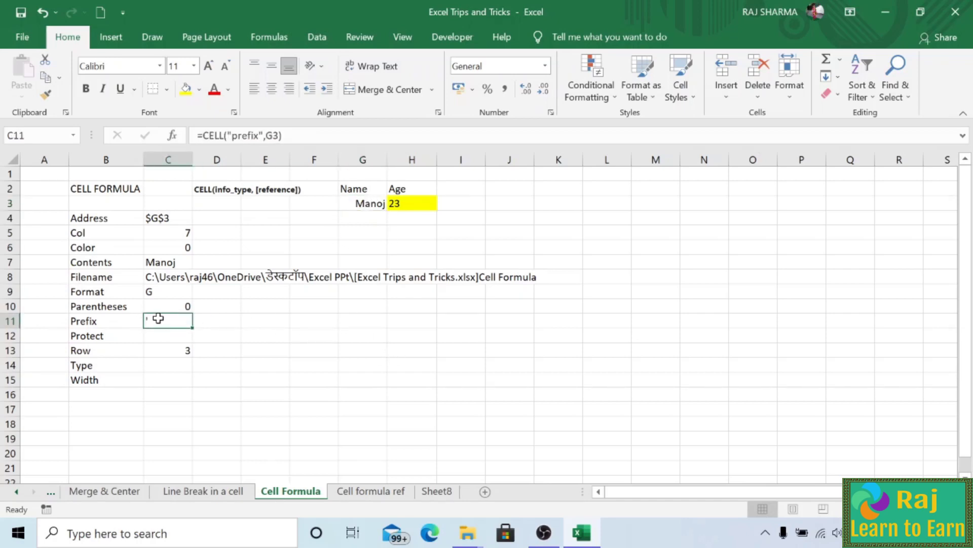
pyautogui.press('Down')
pyautogui.press('Up')
pyautogui.write('=cell')
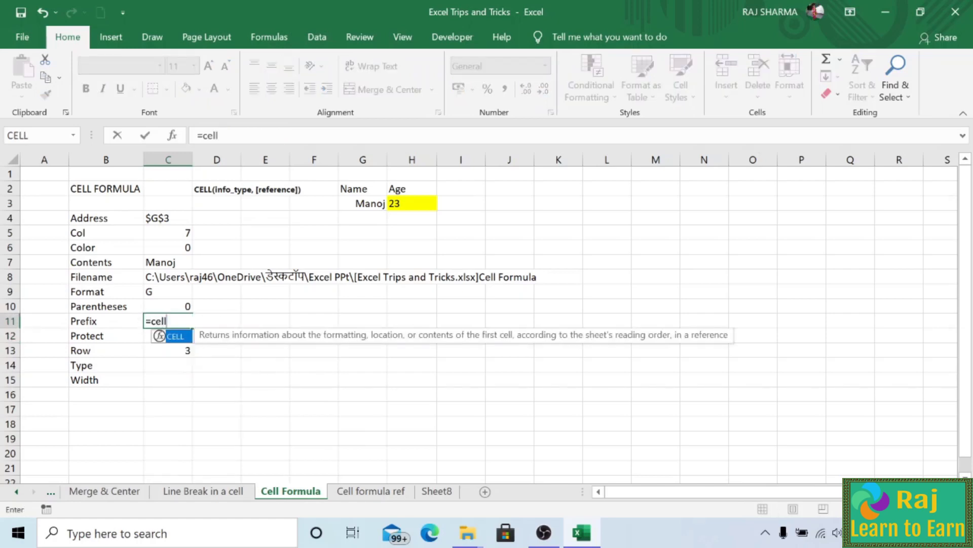
pyautogui.write('(')
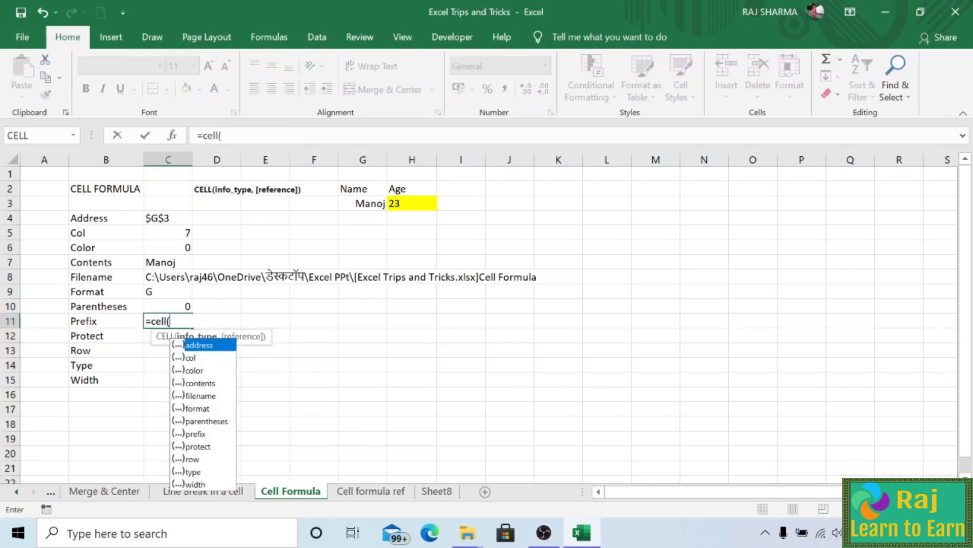
pyautogui.doubleClick(199, 434)
pyautogui.write(',')
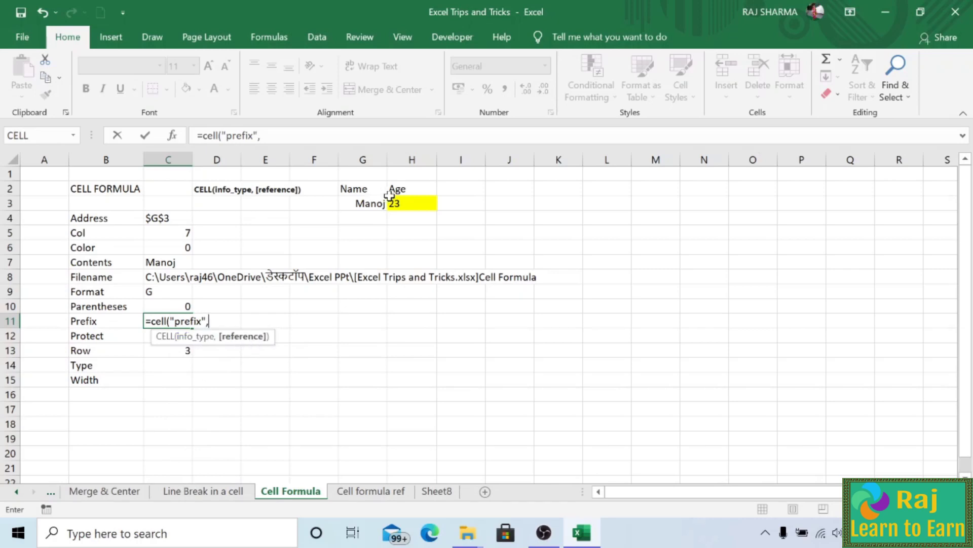
pyautogui.click(369, 203)
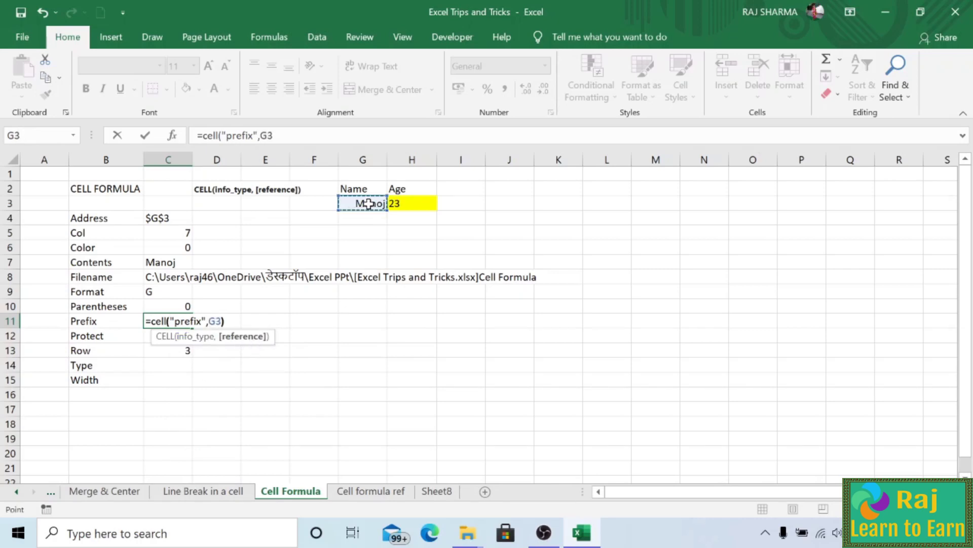
pyautogui.press('Return')
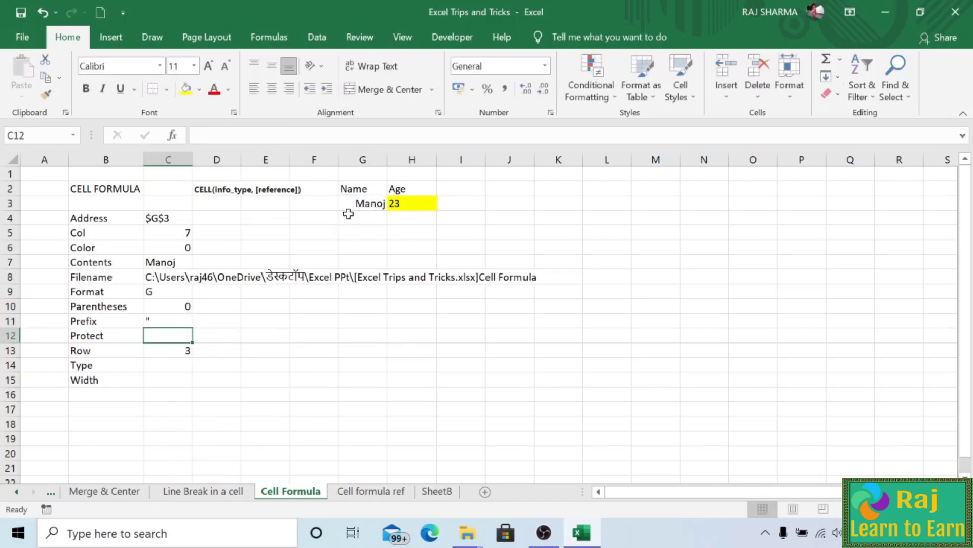
# Compare the prefix result in C11 with the "prefix" description on the Cell formula ref sheet, and return to the Cell Formula sheet.
pyautogui.click(366, 204)
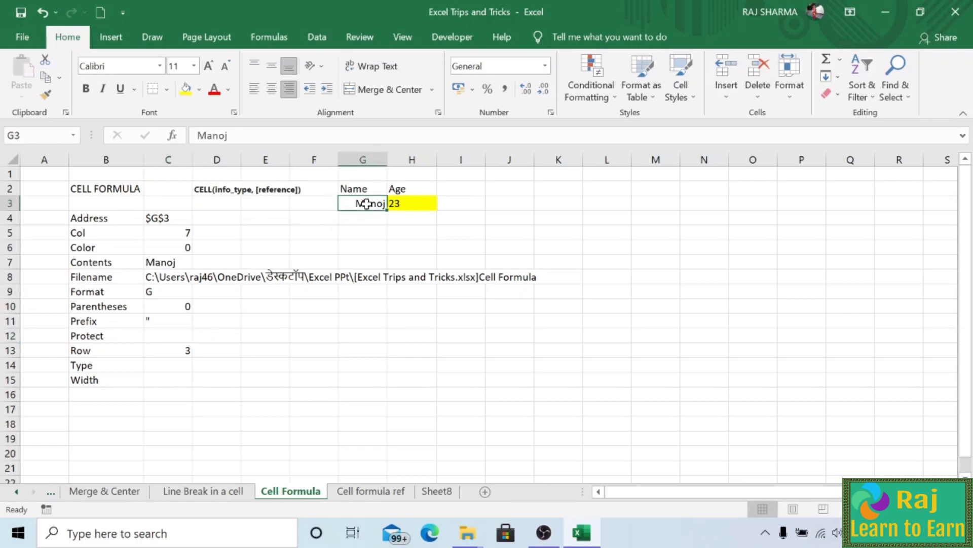
pyautogui.click(164, 321)
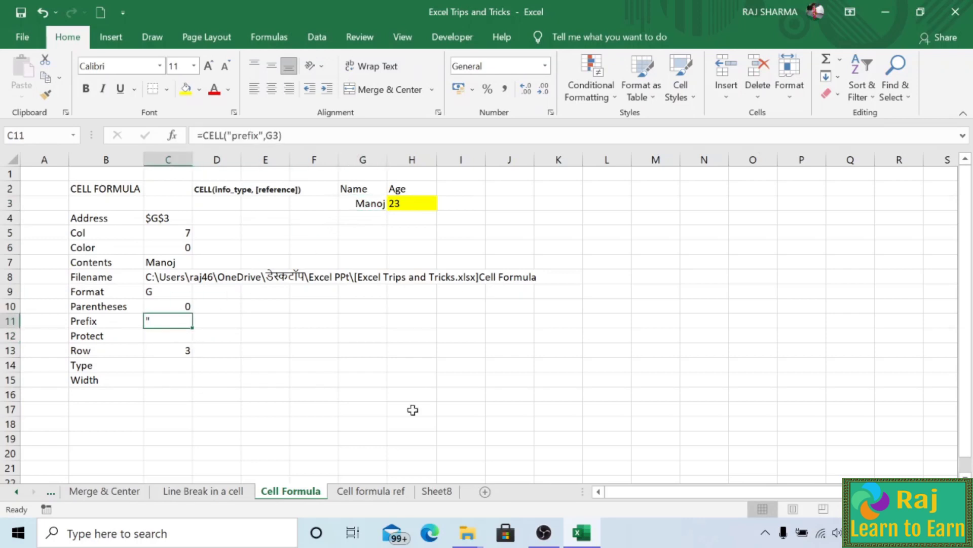
pyautogui.click(363, 492)
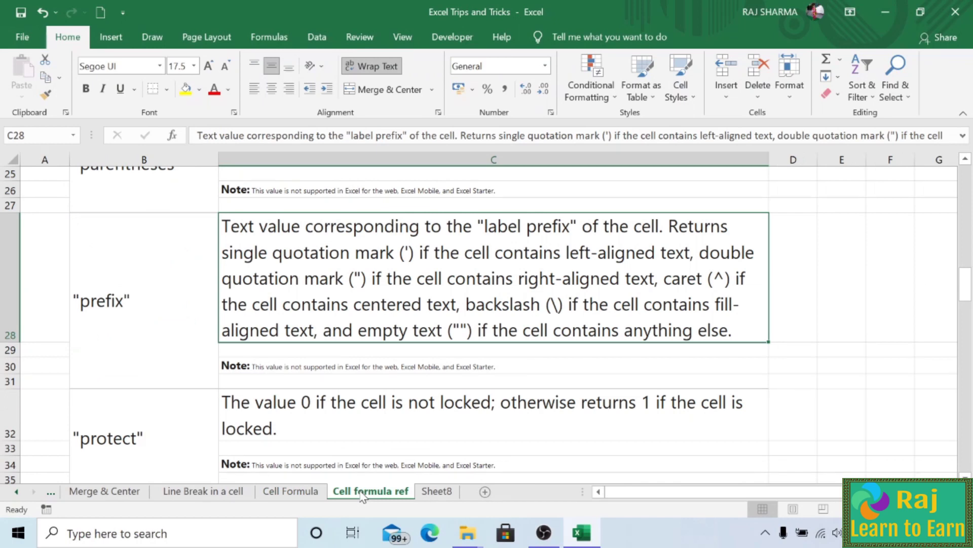
pyautogui.click(289, 492)
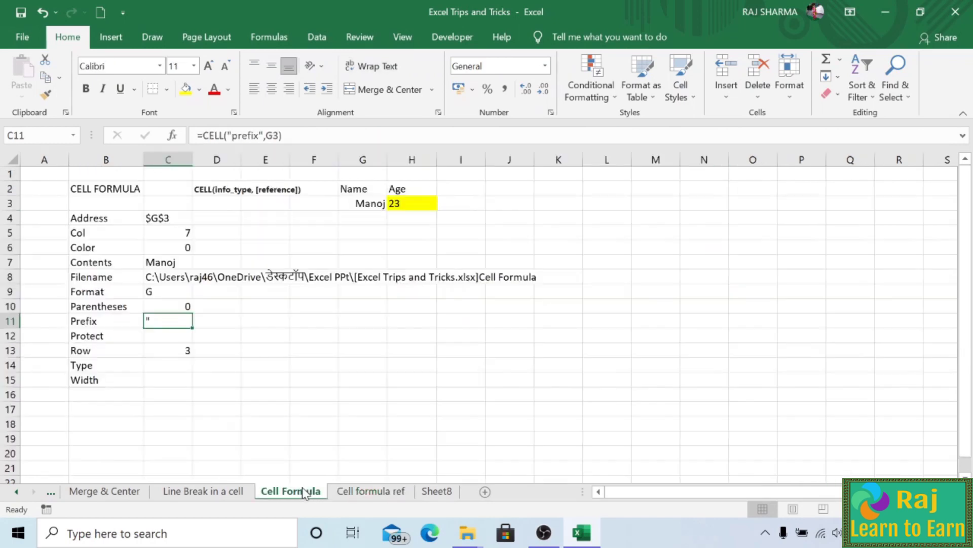
# Enter the formula =CELL("protect",G3) in C12, beside the Protect label.
pyautogui.click(160, 334)
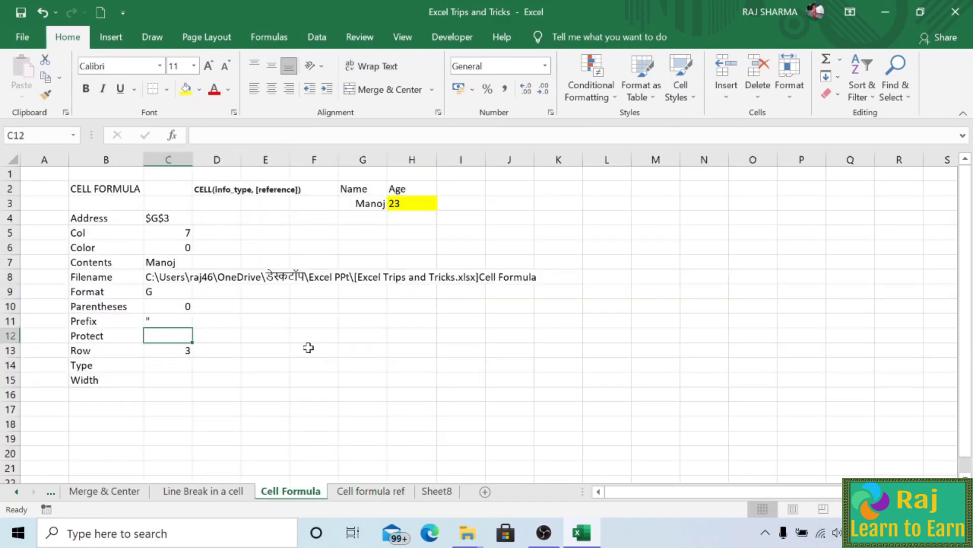
pyautogui.write('=')
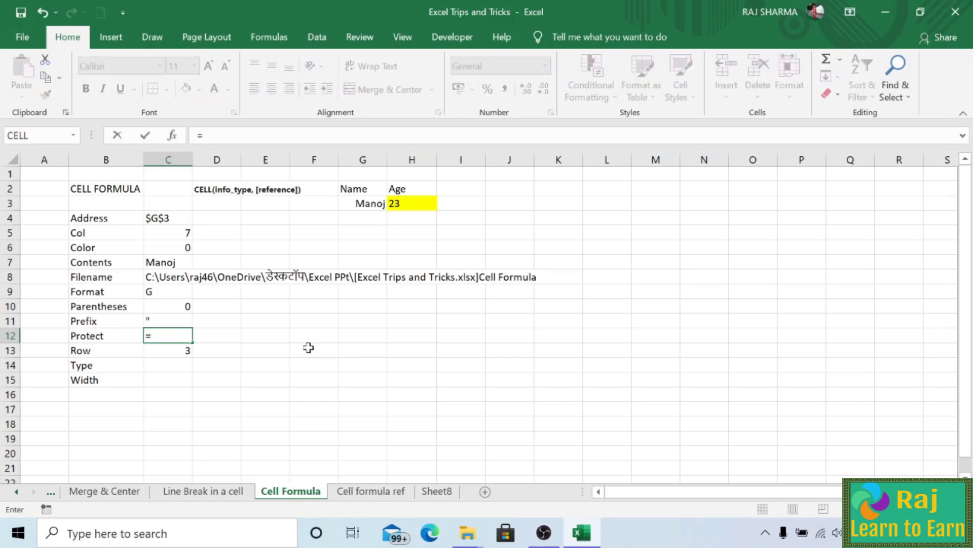
pyautogui.write('cell(')
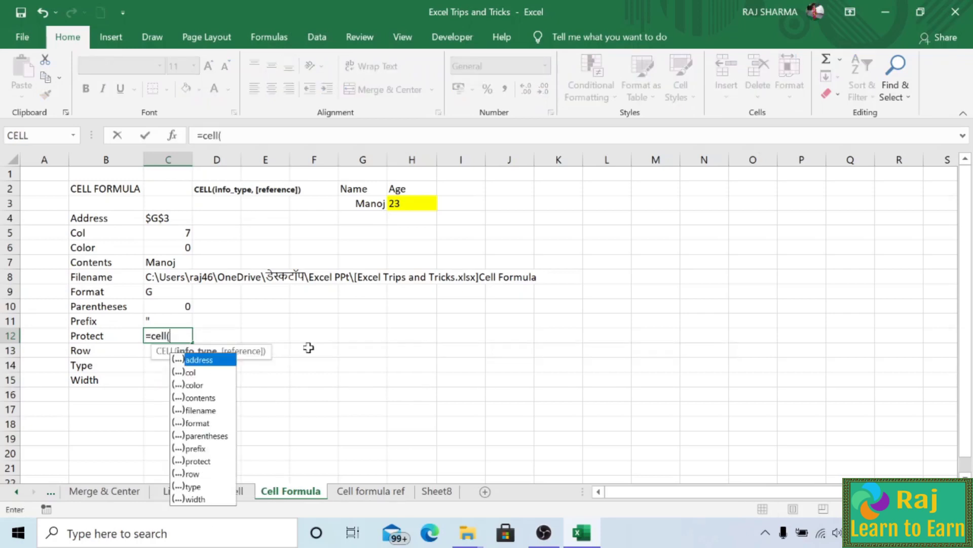
pyautogui.doubleClick(199, 462)
pyautogui.write(',')
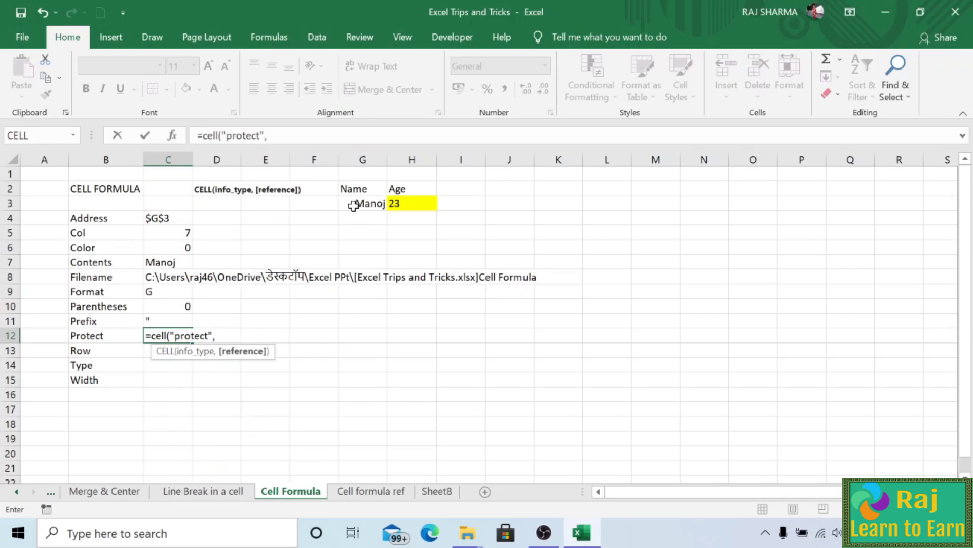
pyautogui.click(354, 204)
pyautogui.write(')')
pyautogui.press('Return')
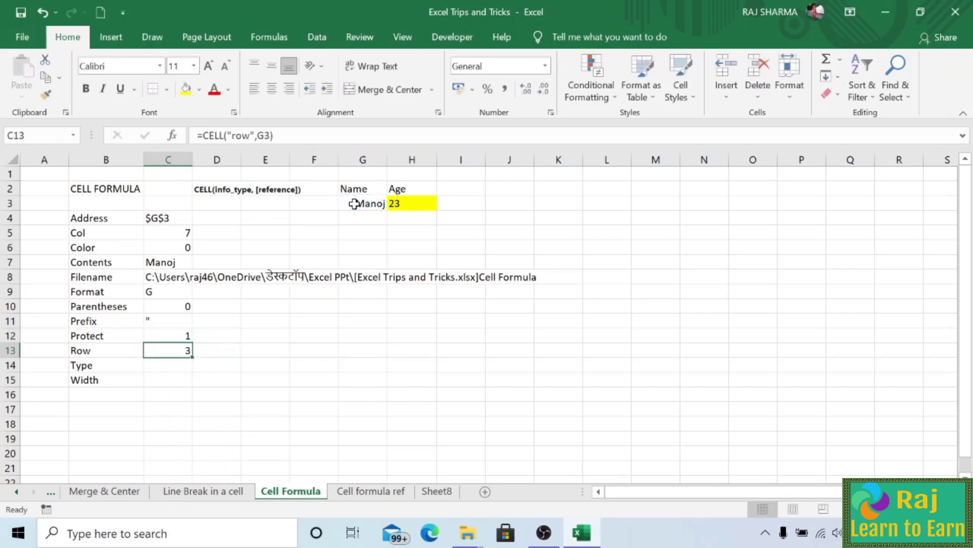
# Read the description of the "protect" info type on the Cell formula ref sheet, and return to the Cell Formula sheet.
pyautogui.click(374, 493)
pyautogui.scroll(-1, 305, 406)
pyautogui.click(261, 363)
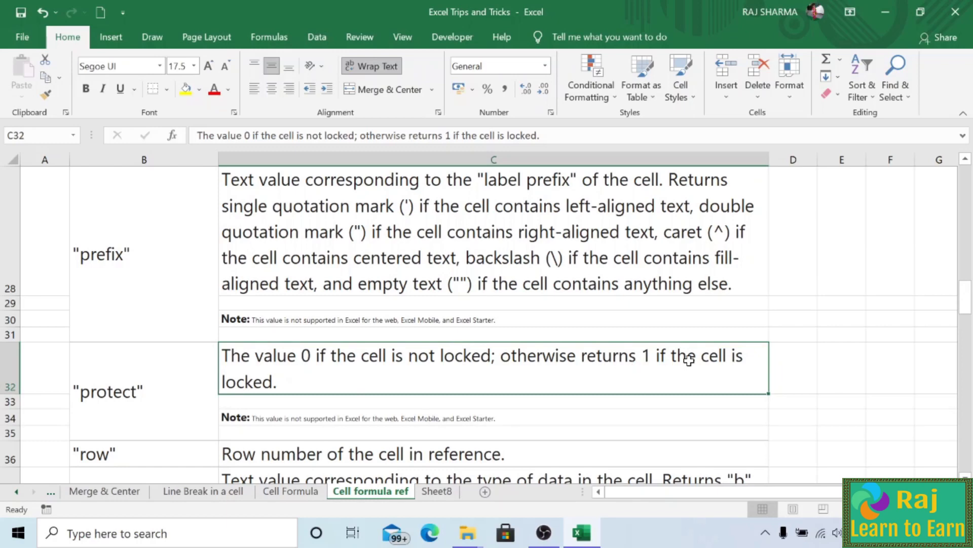
pyautogui.click(304, 493)
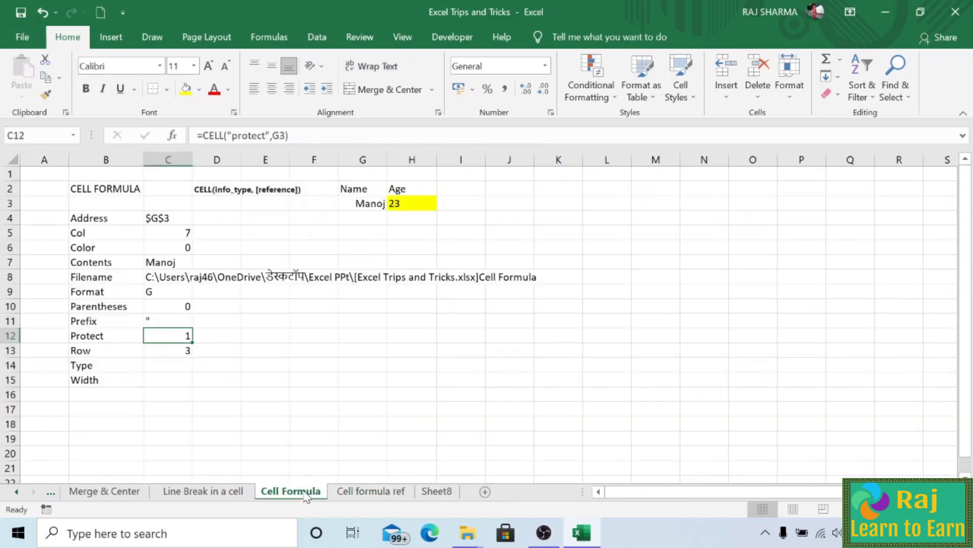
# Inspect the Locked setting in the protection format of cell C12, and close the dialog without changes.
pyautogui.rightClick(167, 335)
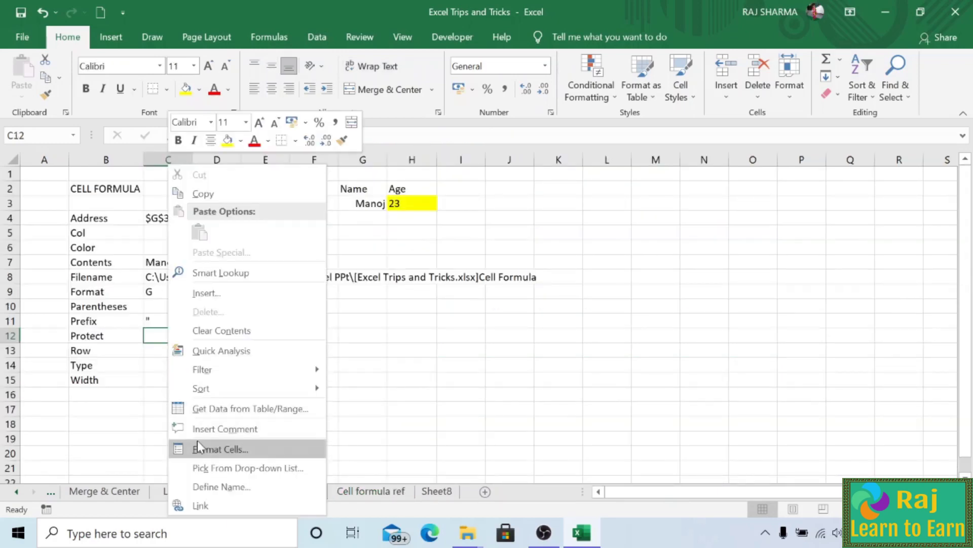
pyautogui.press('Escape')
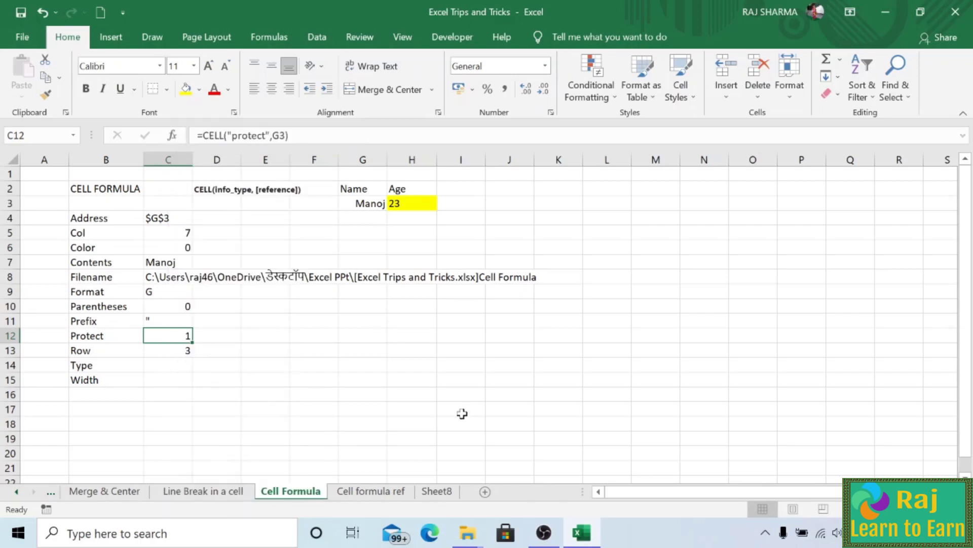
pyautogui.hotkey('ctrl', '1')
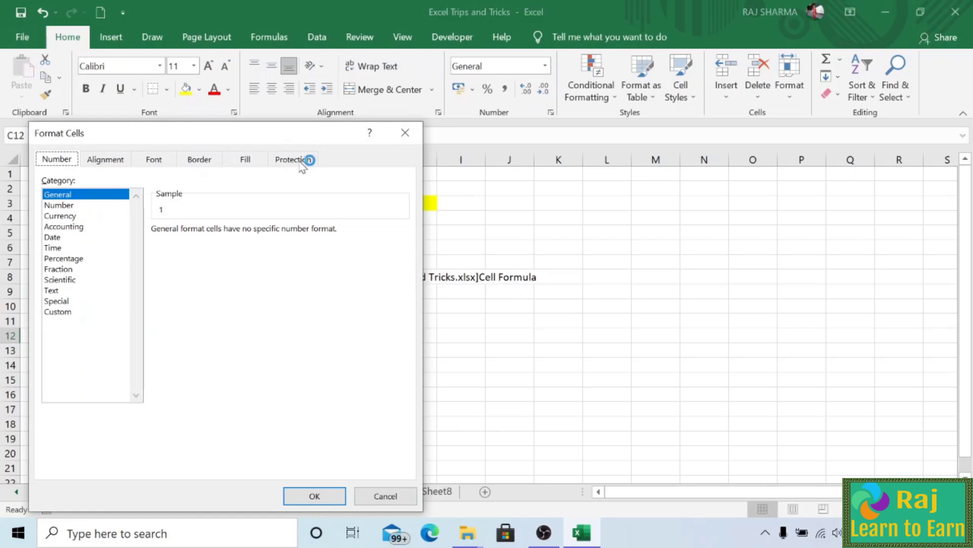
pyautogui.click(303, 161)
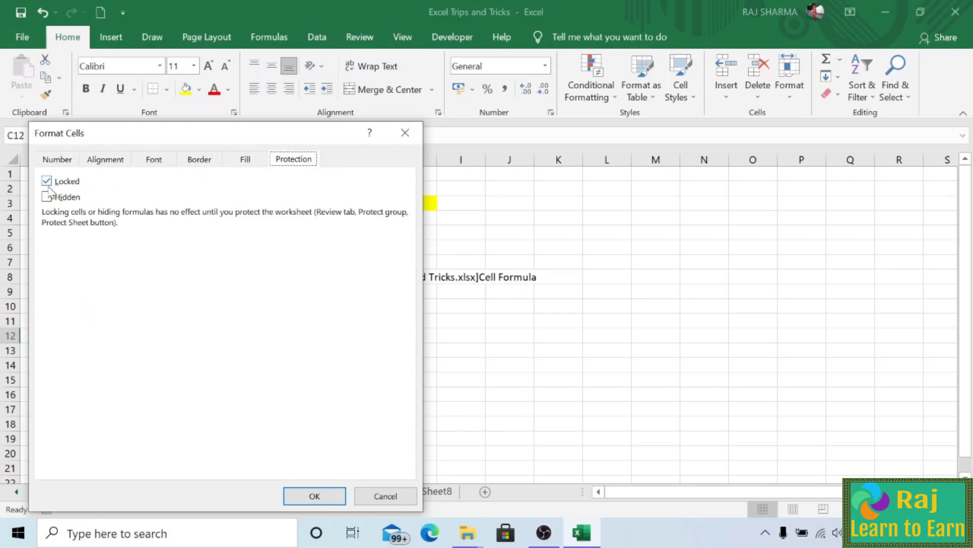
pyautogui.click(405, 132)
# Enter the formula =CELL("type",G3) in C14, beside the Type label, and select the cell to check its result.
pyautogui.click(184, 349)
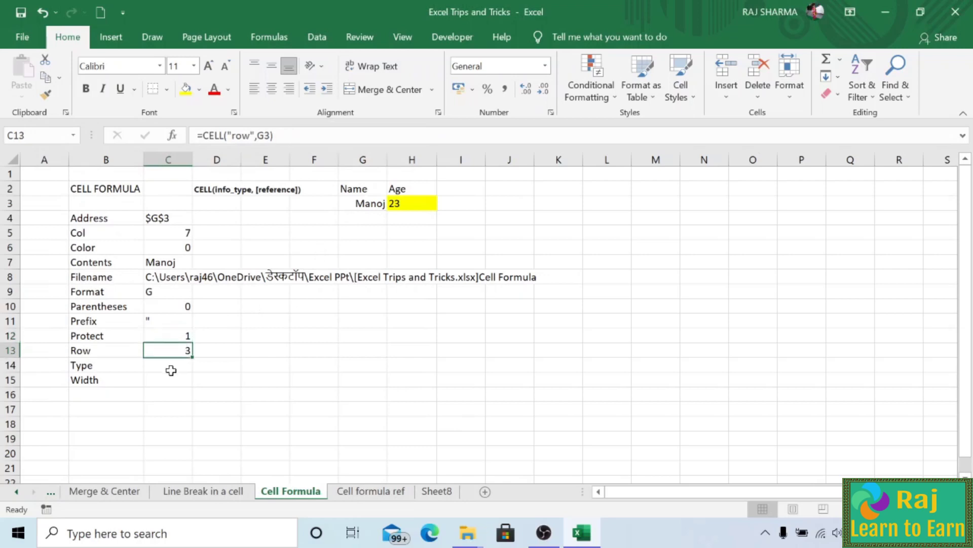
pyautogui.click(165, 369)
pyautogui.write('=')
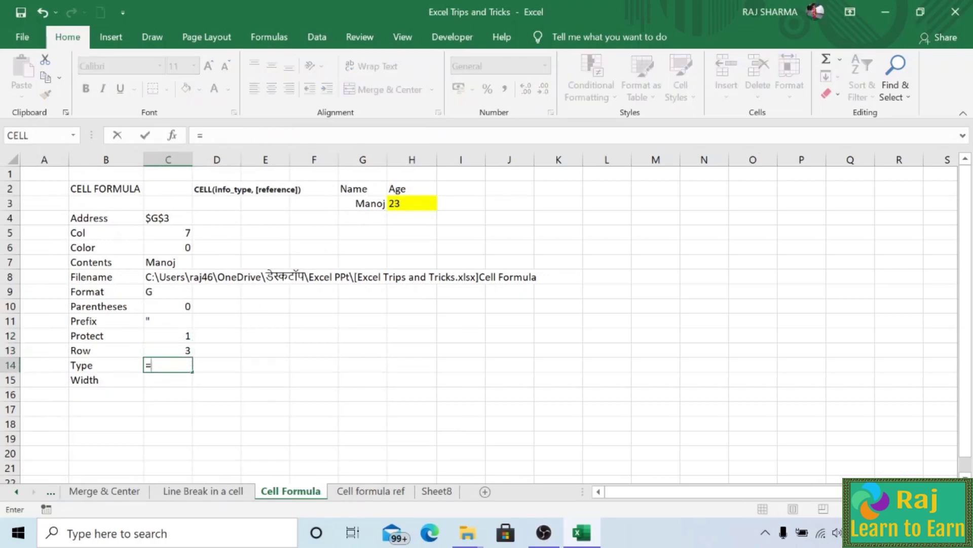
pyautogui.write('cell')
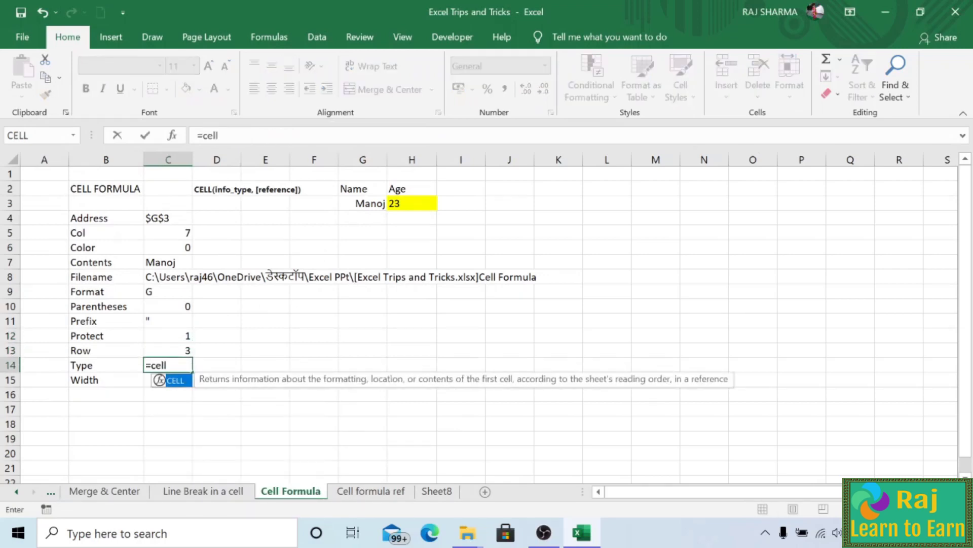
pyautogui.write('(')
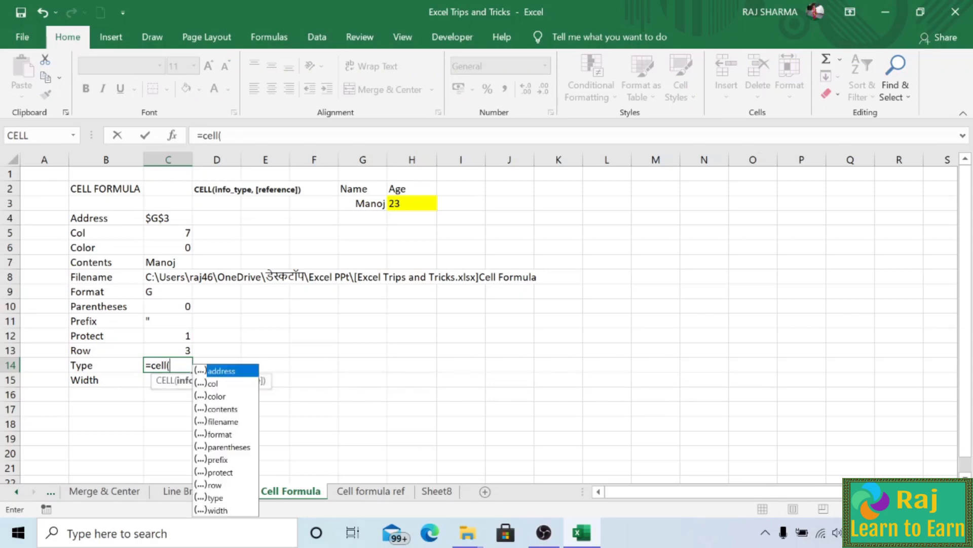
pyautogui.doubleClick(215, 497)
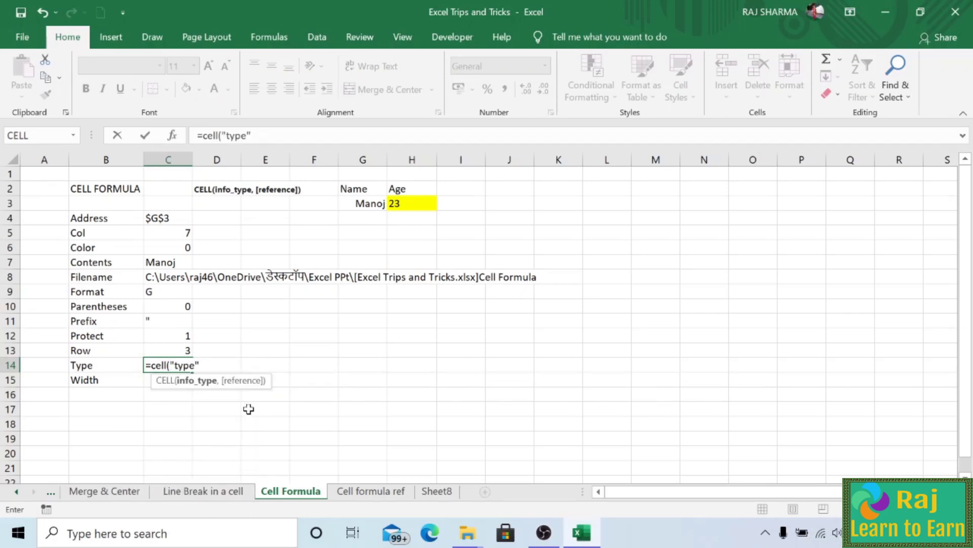
pyautogui.write(',')
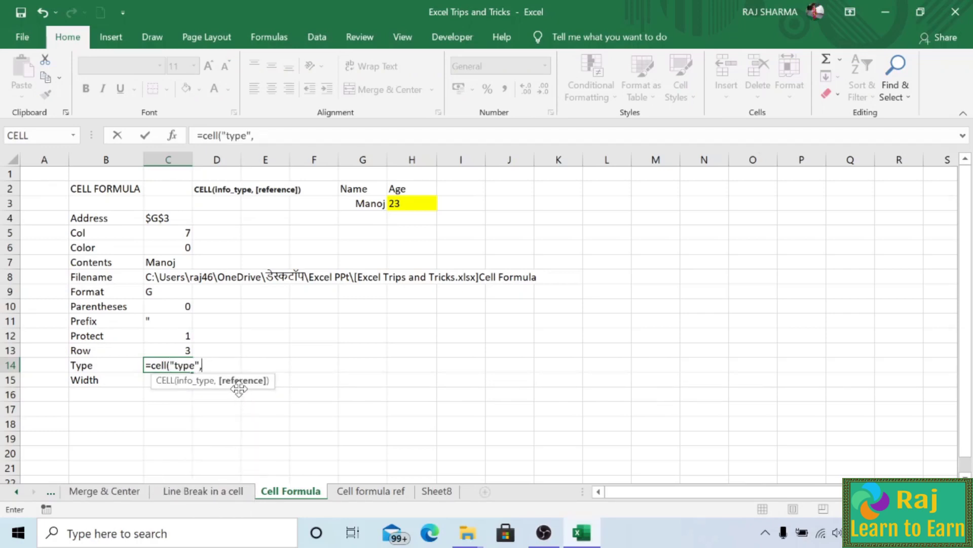
pyautogui.click(364, 203)
pyautogui.write(')')
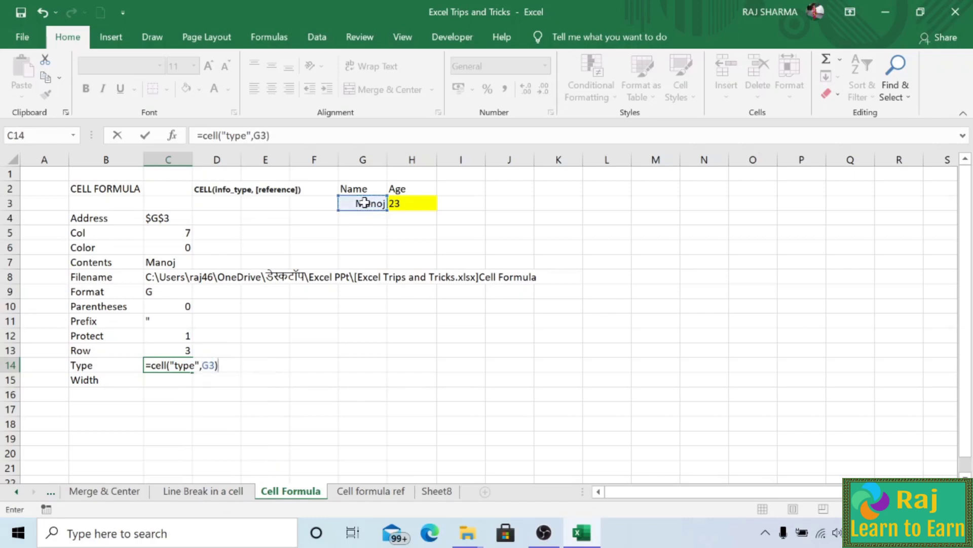
pyautogui.press('Return')
pyautogui.click(166, 366)
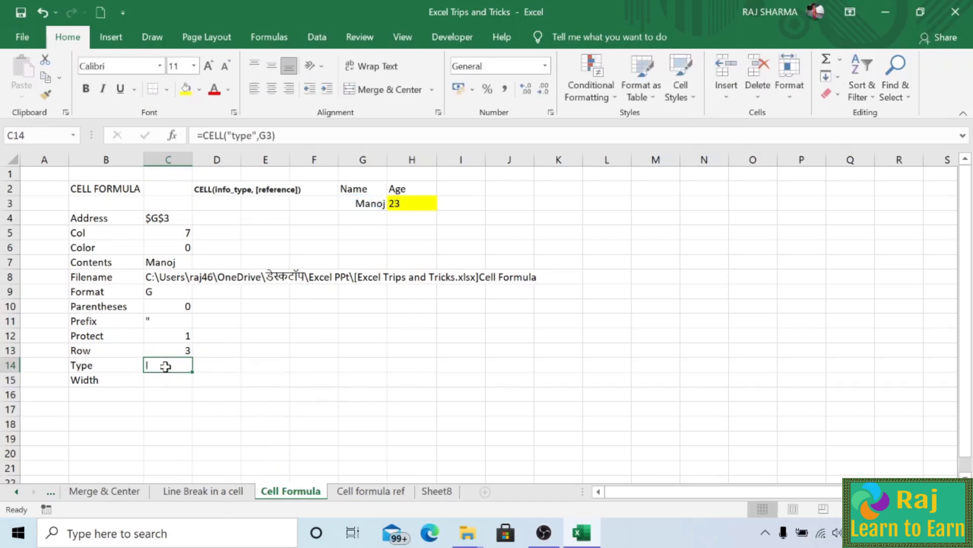
# Read the description of the "type" info type on the Cell formula ref sheet, and compare G3 with the result in C14 on the Cell Formula sheet.
pyautogui.click(374, 491)
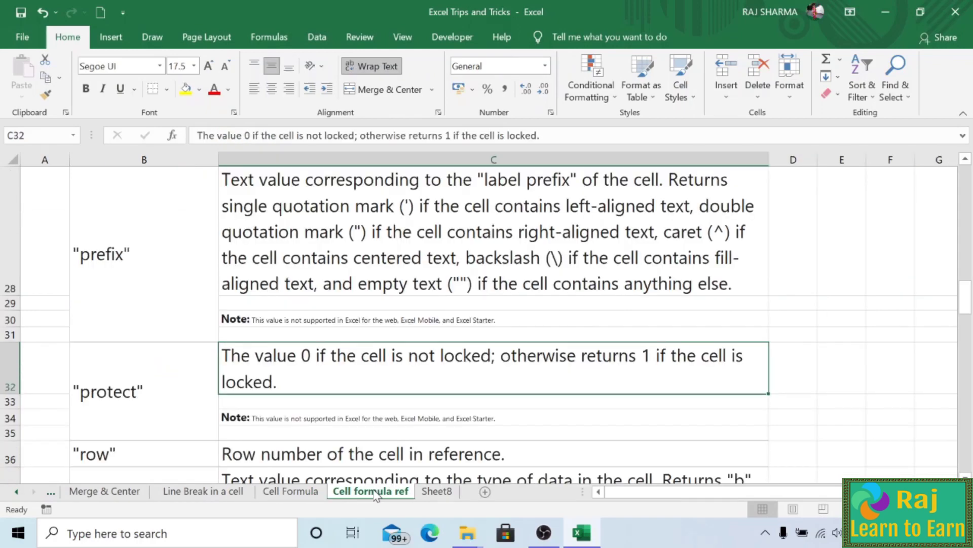
pyautogui.scroll(-3, 283, 413)
pyautogui.scroll(2, 279, 413)
pyautogui.scroll(-1, 277, 403)
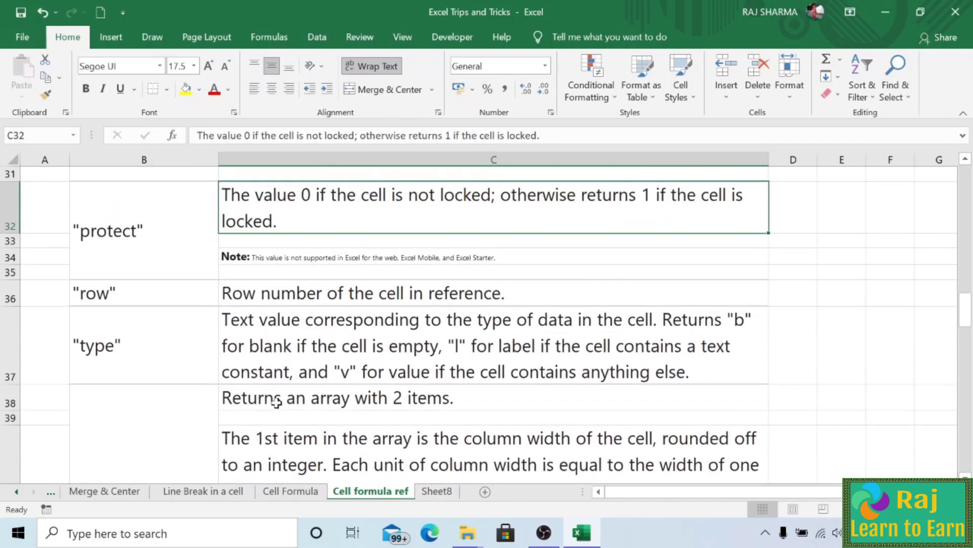
pyautogui.scroll(-1, 276, 403)
pyautogui.click(280, 259)
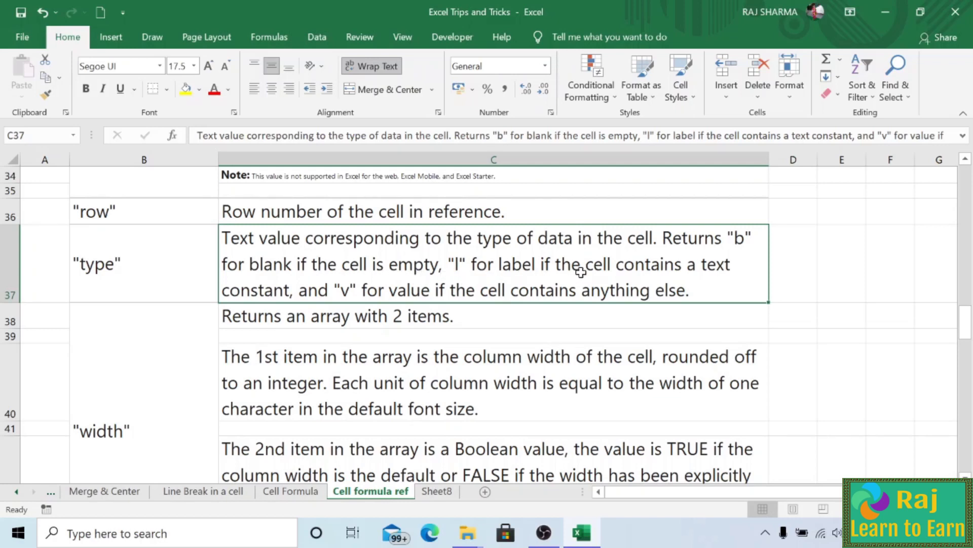
pyautogui.click(299, 493)
pyautogui.click(367, 202)
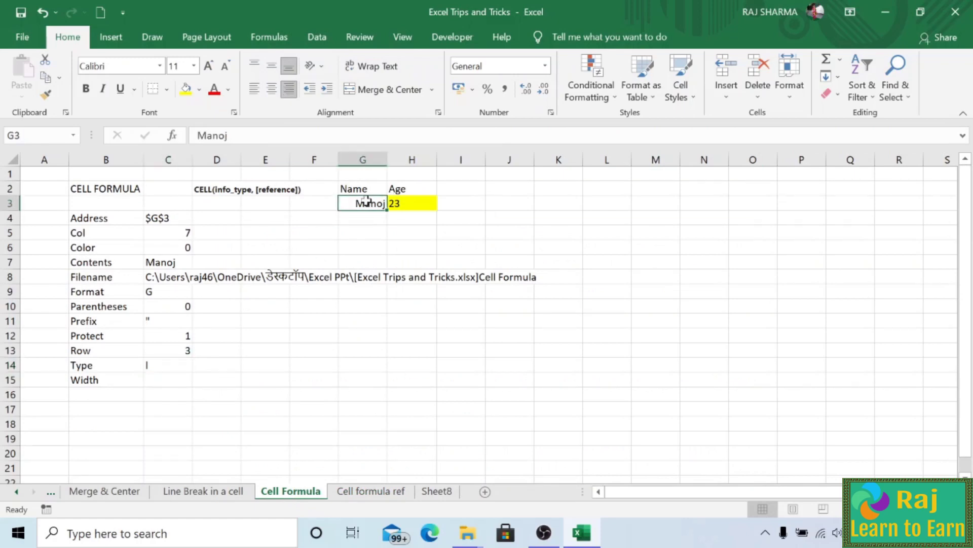
pyautogui.click(157, 365)
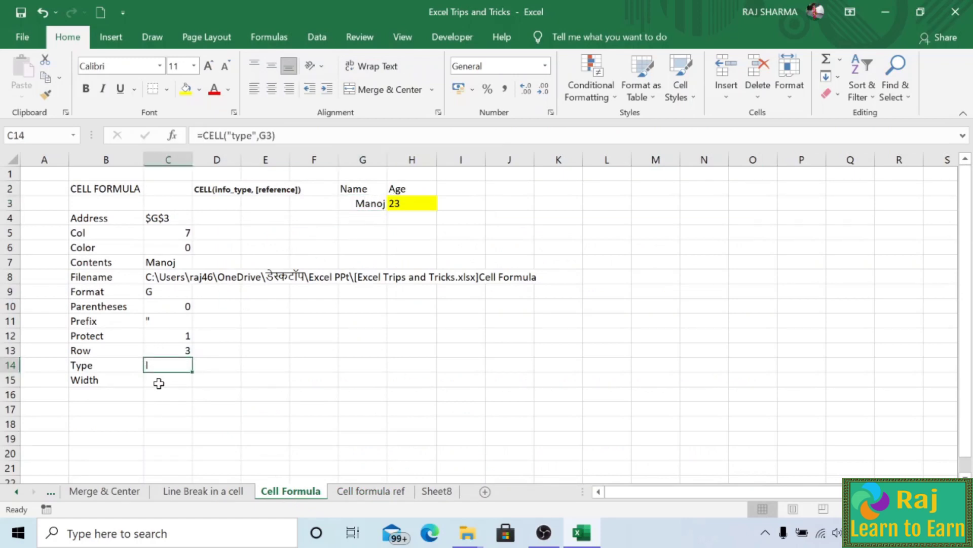
# Enter the formula =CELL("width",G3) in C15, beside the Width label, and select the cell to check its result.
pyautogui.click(159, 383)
pyautogui.write('=cel')
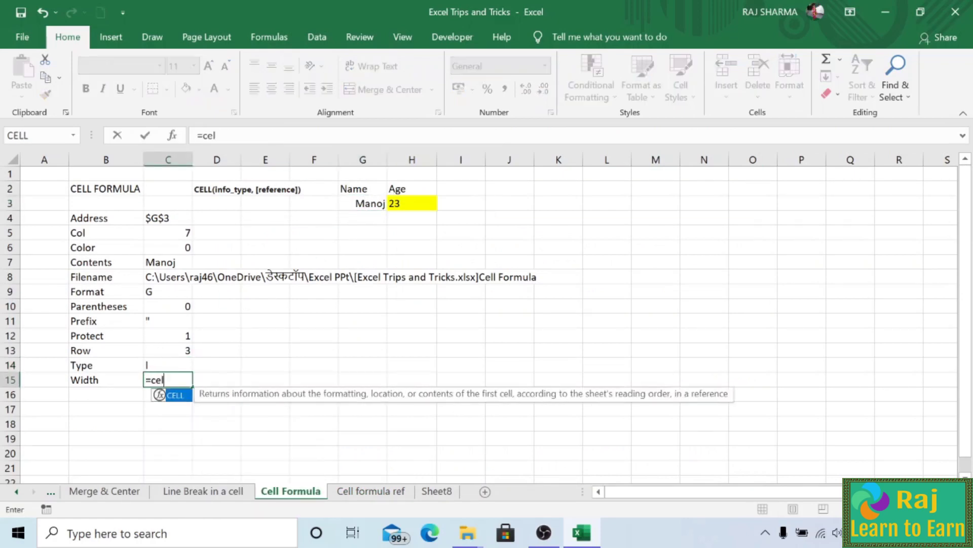
pyautogui.write('l(')
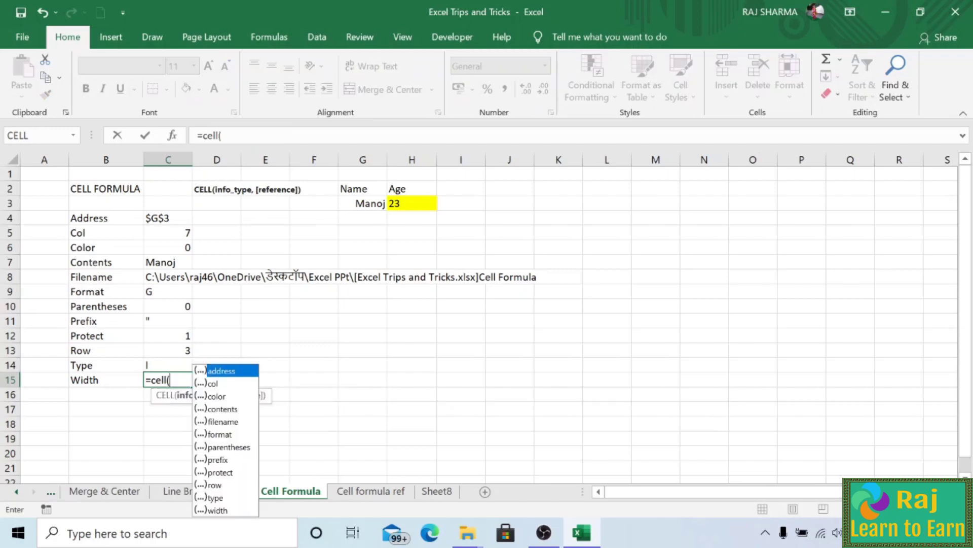
pyautogui.click(217, 511)
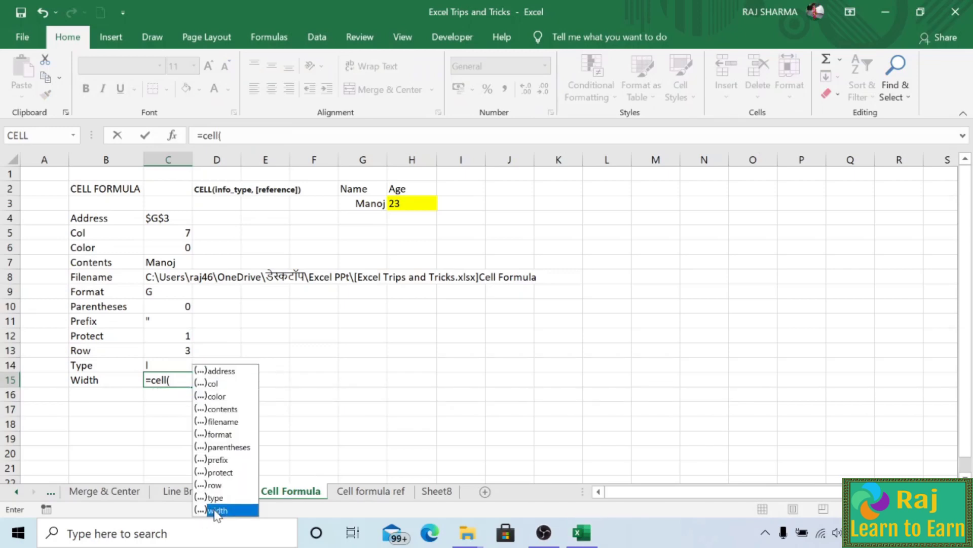
pyautogui.doubleClick(217, 511)
pyautogui.write(',')
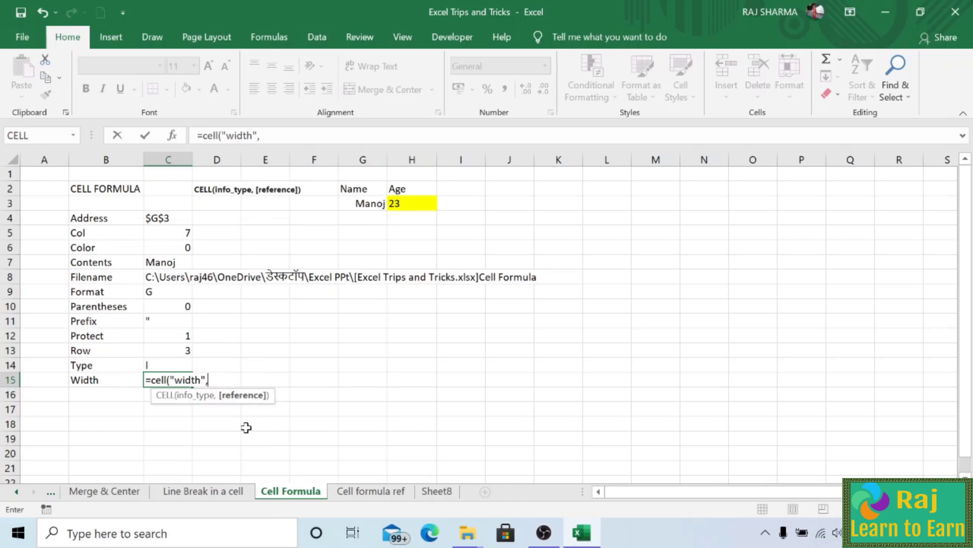
pyautogui.click(369, 205)
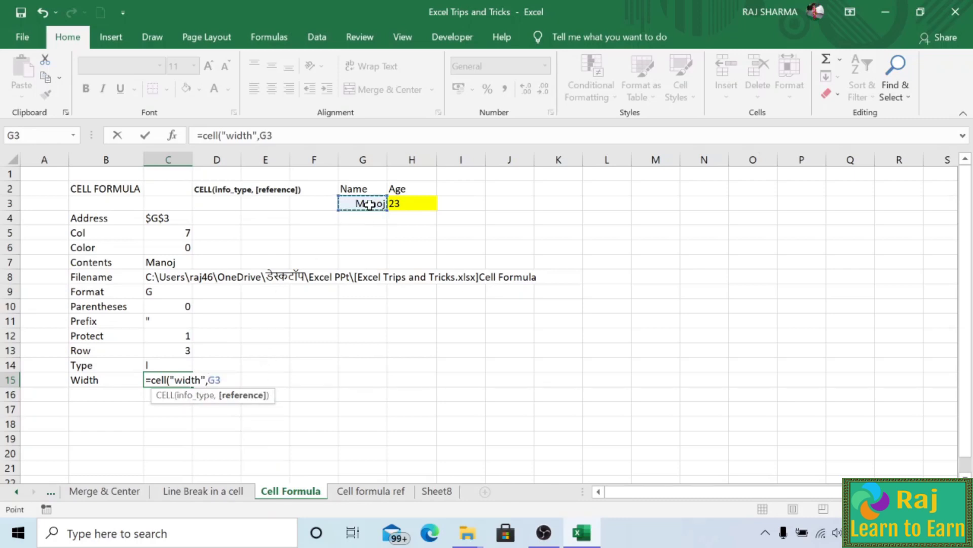
pyautogui.write(')')
pyautogui.press('Return')
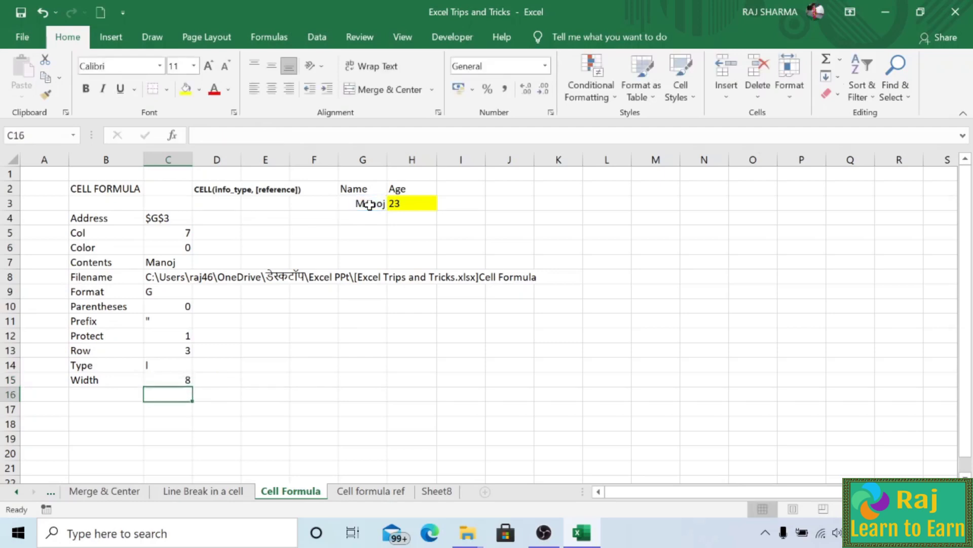
pyautogui.click(176, 383)
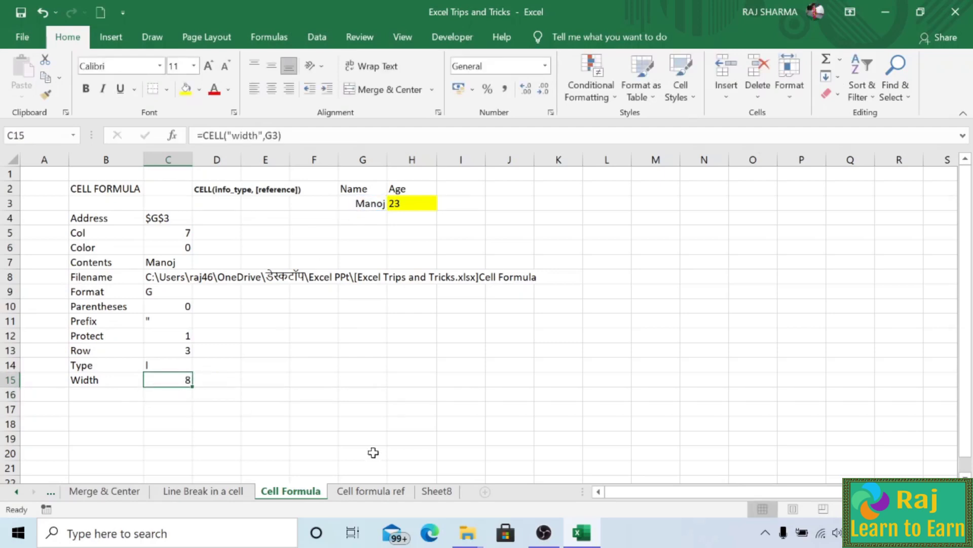
# Read the description of the "width" info type on the Cell formula ref sheet, and return to the Cell Formula sheet.
pyautogui.click(403, 492)
pyautogui.scroll(-1, 357, 409)
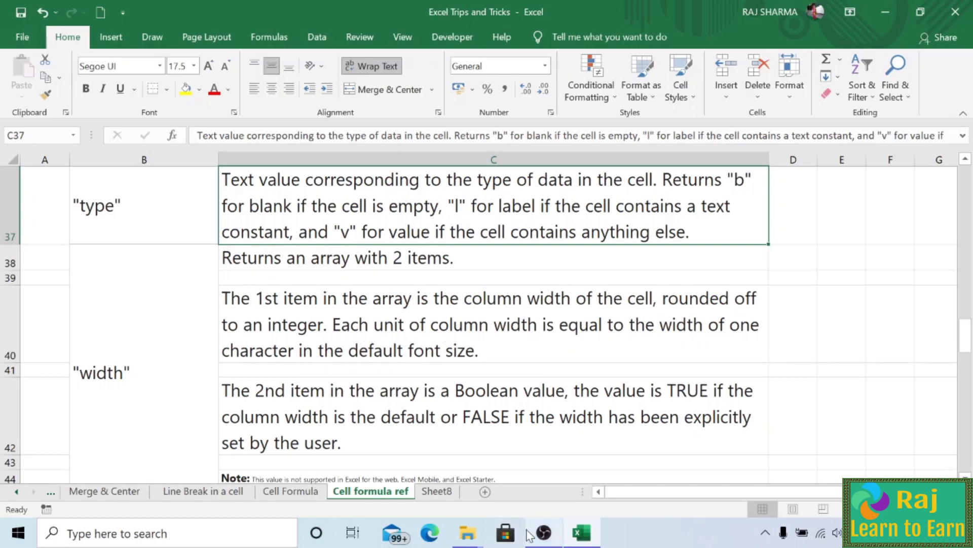
pyautogui.click(299, 495)
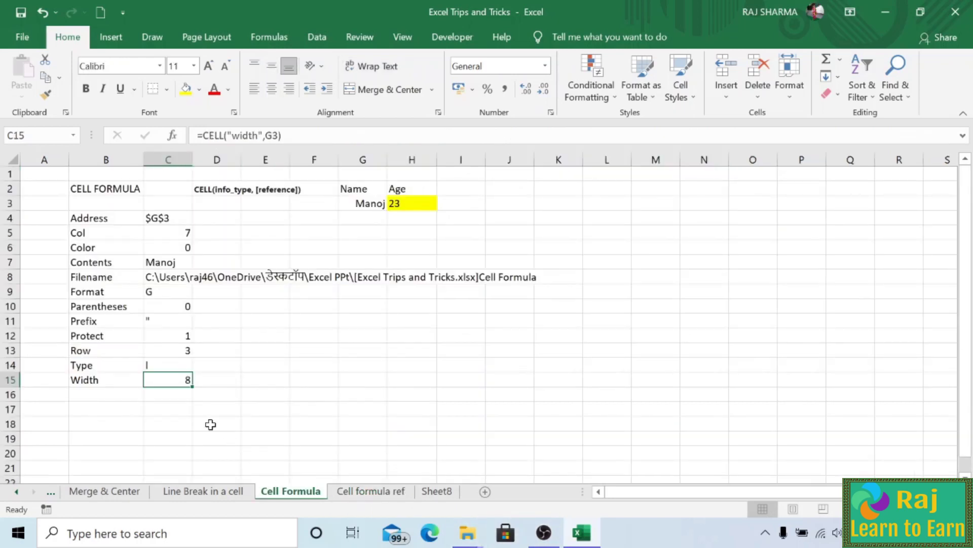
# Copy the CELL formulas in C4:C15 into column D starting at D4, so that they reference H3, and clear the copy selection.
pyautogui.click(158, 215)
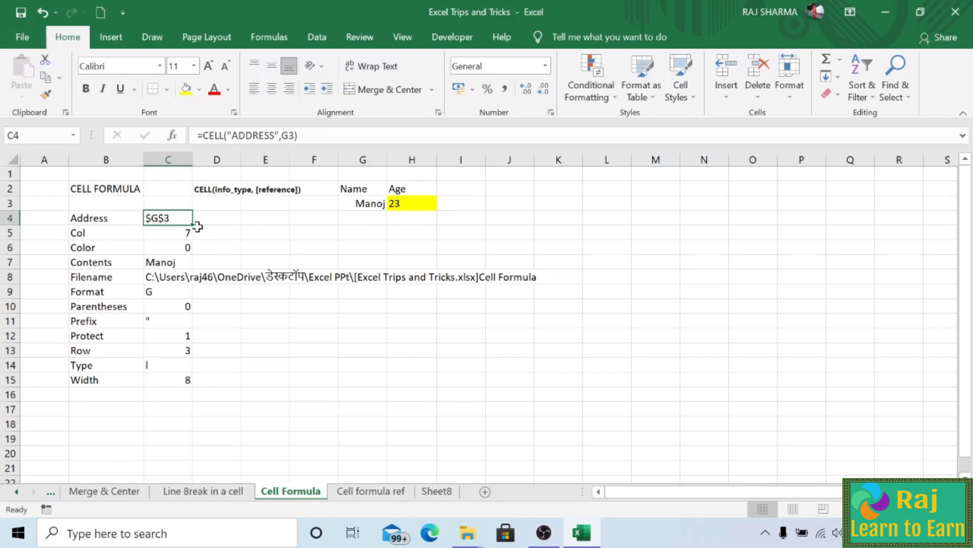
pyautogui.hotkey('shift', 'Down')
pyautogui.hotkey('shift', 'Down')
pyautogui.hotkey('shift', 'Down')
pyautogui.hotkey('shift', 'Down')
pyautogui.hotkey('shift', 'Down')
pyautogui.hotkey('shift', 'Down')
pyautogui.hotkey('shift', 'Down')
pyautogui.hotkey('shift', 'Down')
pyautogui.hotkey('shift', 'Down')
pyautogui.hotkey('shift', 'Down')
pyautogui.hotkey('shift', 'Down')
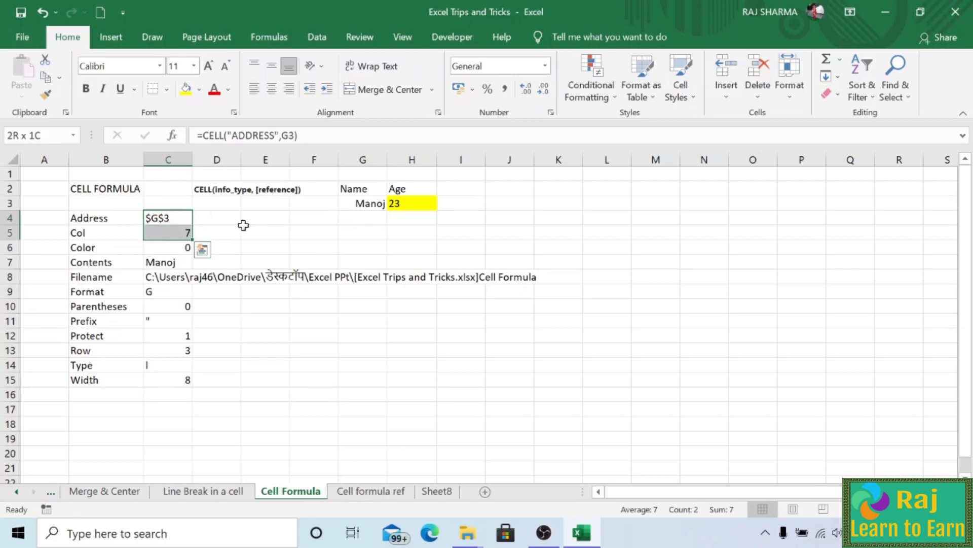
pyautogui.hotkey('ctrl', 'c')
pyautogui.click(240, 223)
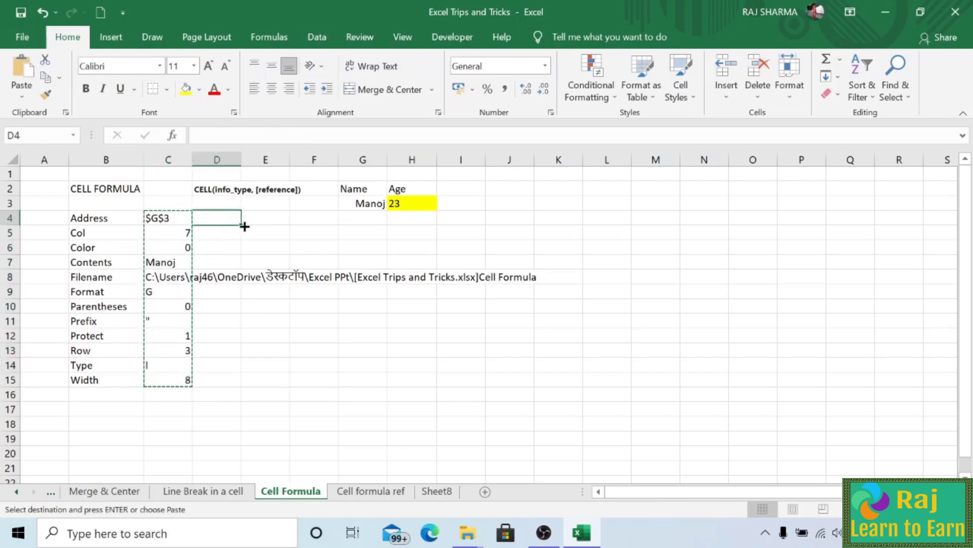
pyautogui.hotkey('ctrl', 'v')
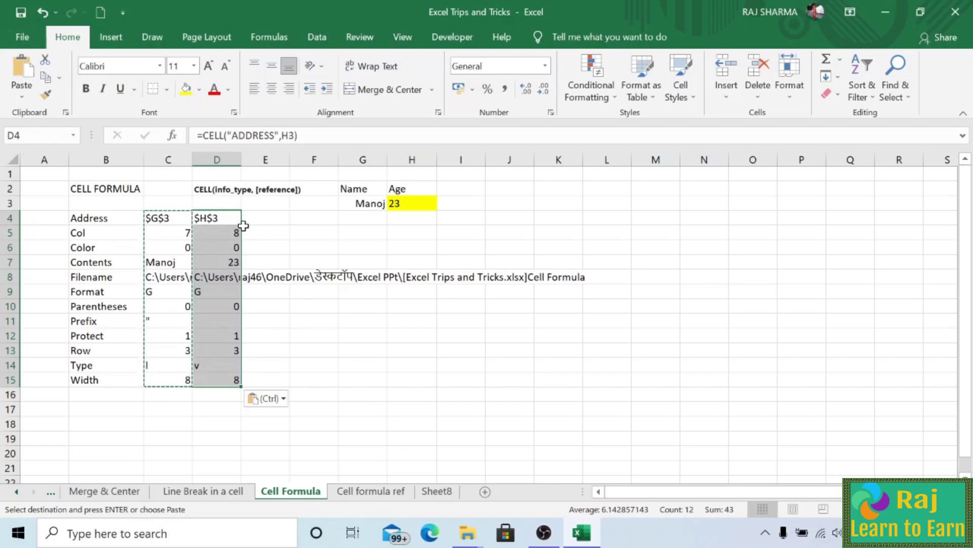
pyautogui.press('Escape')
pyautogui.hotkey('shift', 'Up')
pyautogui.hotkey('shift', 'Up')
pyautogui.hotkey('shift', 'Up')
pyautogui.hotkey('shift', 'Up')
pyautogui.hotkey('shift', 'Up')
pyautogui.hotkey('shift', 'Up')
pyautogui.hotkey('shift', 'Up')
pyautogui.hotkey('shift', 'Up')
# Check the copied address formula in D4 against the age cell H3 that it references.
pyautogui.click(208, 218)
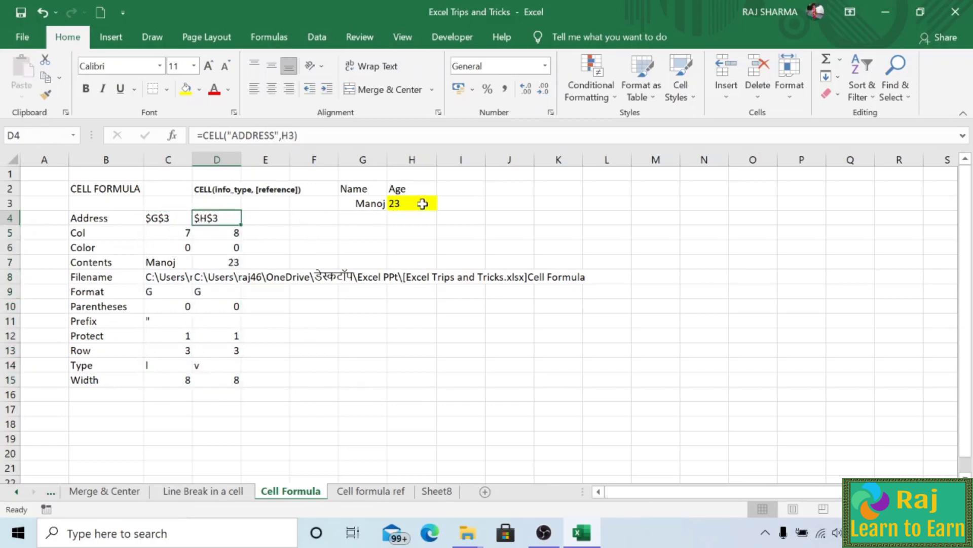
pyautogui.click(421, 203)
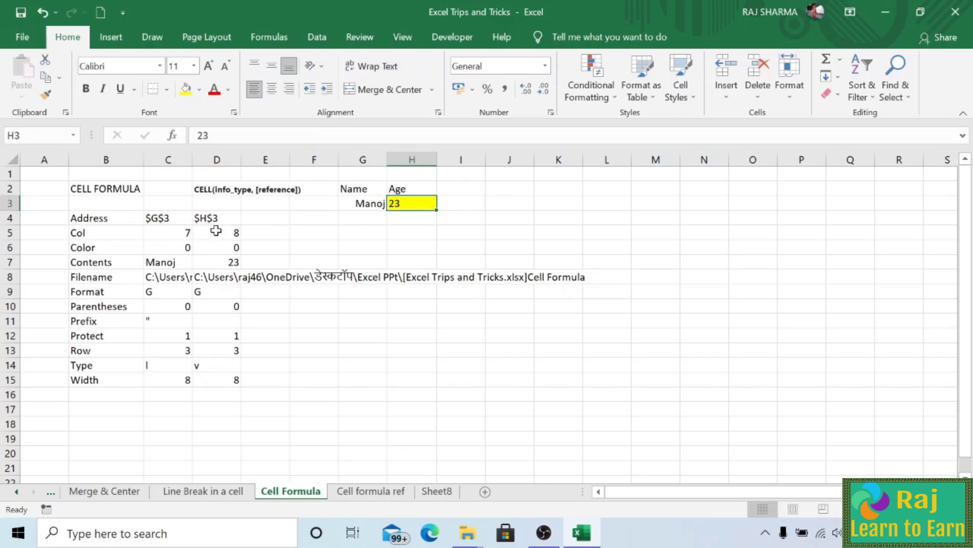
pyautogui.click(661, 537)
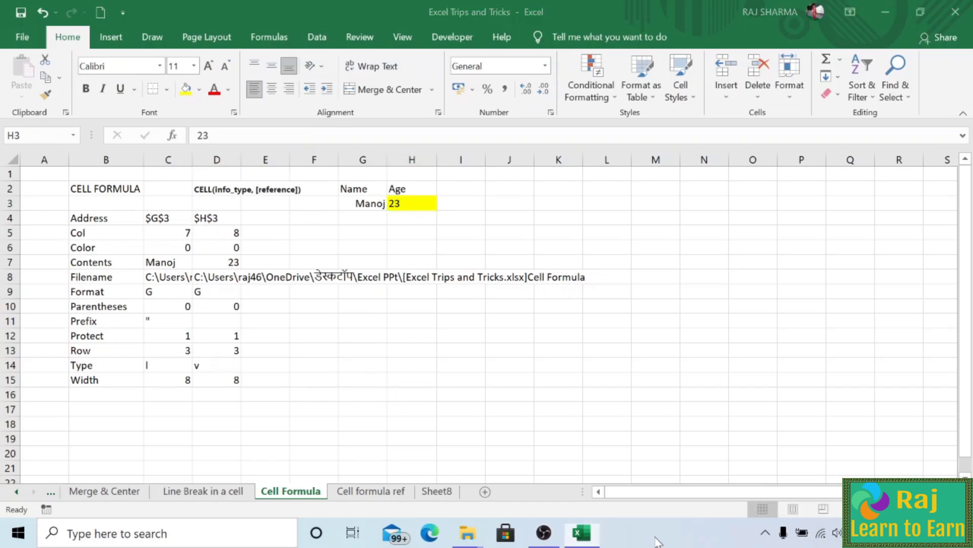